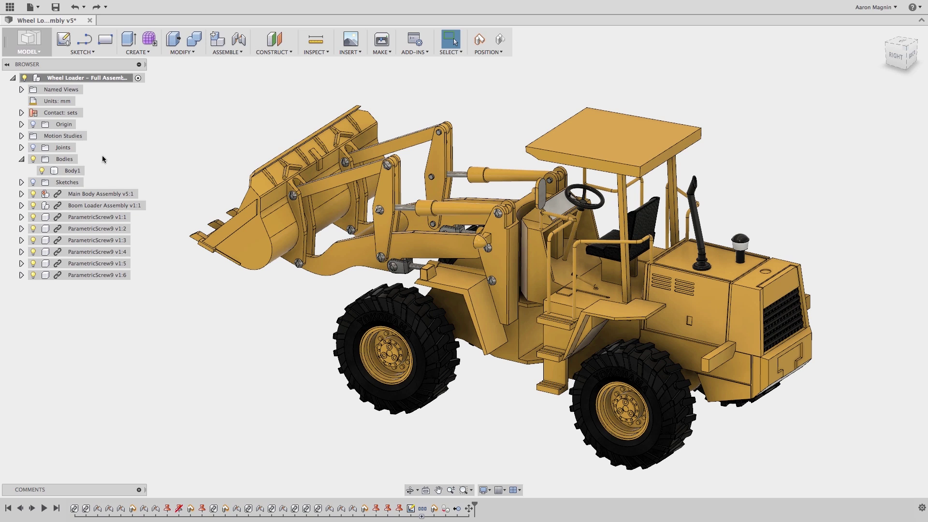
Step: Rename Body1 as Bucket and convert it into its own component
{"action": "left_click", "coordinate": [80, 170]}
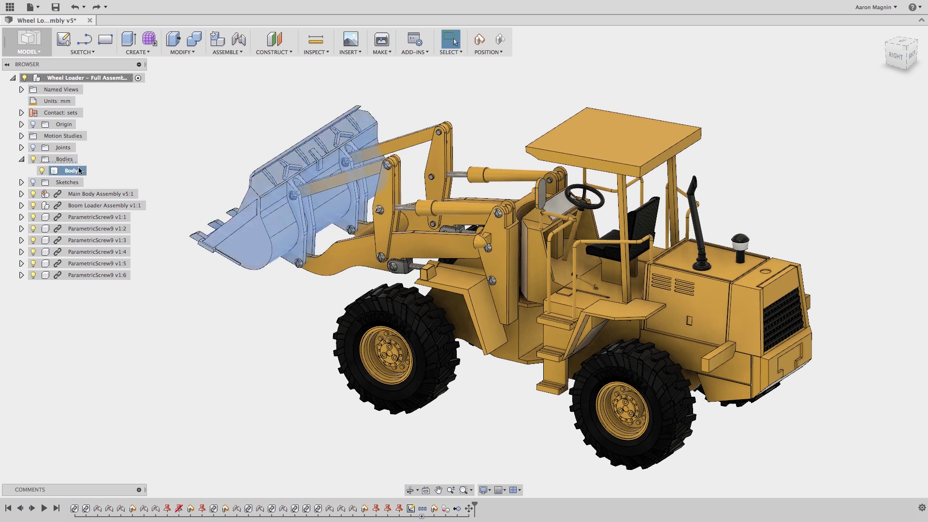
{"action": "double_click", "coordinate": [80, 170]}
{"action": "type", "text": "Bucket"}
{"action": "key", "text": "Return"}
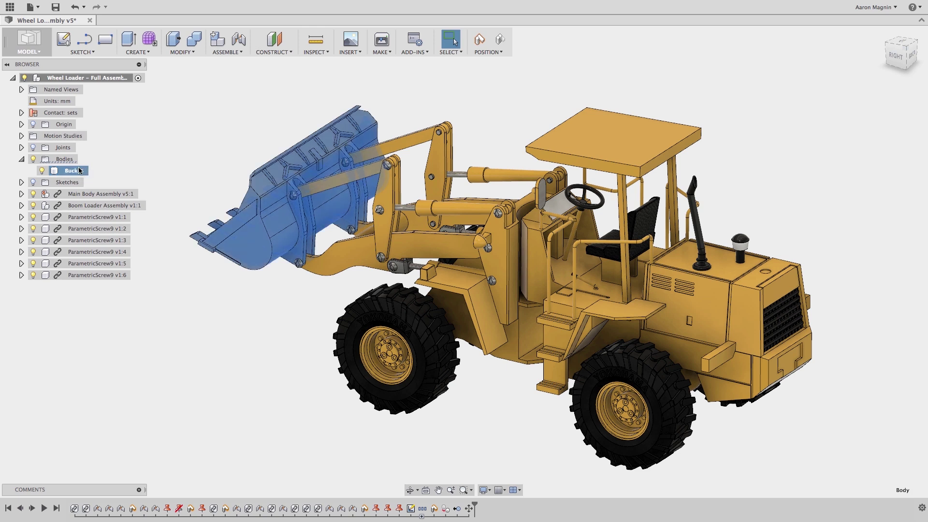
{"action": "right_click", "coordinate": [76, 174]}
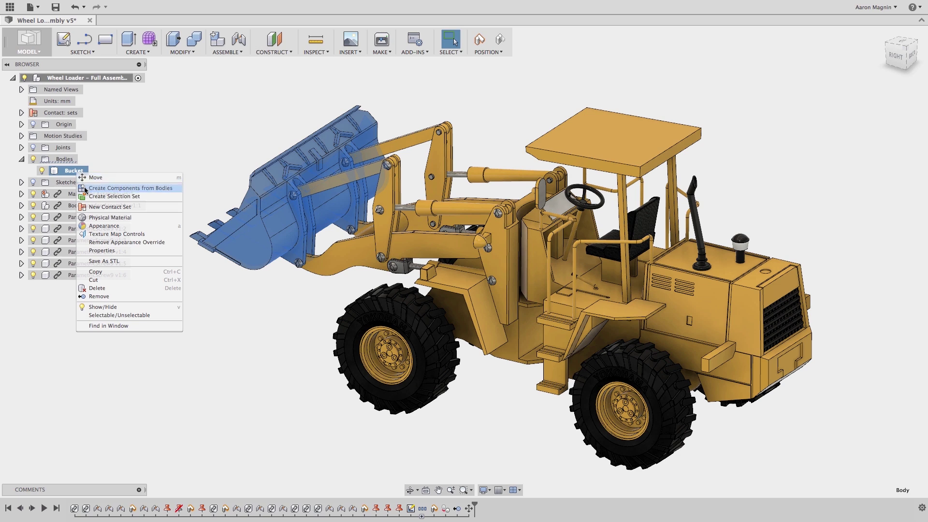
{"action": "left_click", "coordinate": [85, 190]}
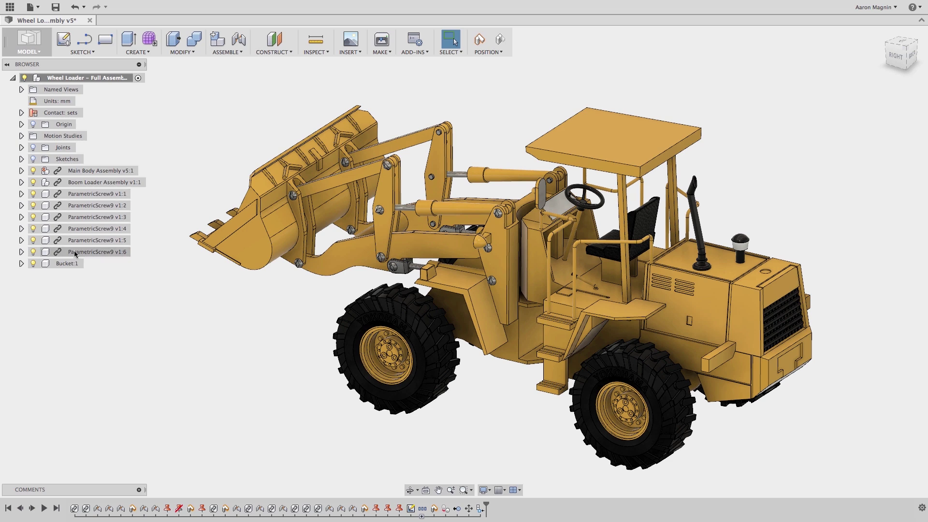
Step: Add revolute as-built joints connecting the Bucket component to the loader linkage at its upper and lower pins
{"action": "left_click", "coordinate": [73, 263]}
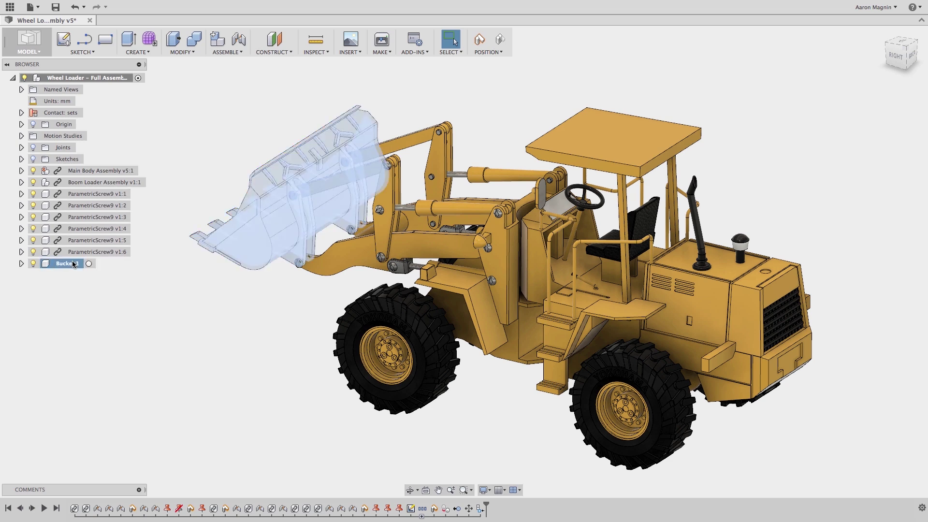
{"action": "key", "text": "shift+j"}
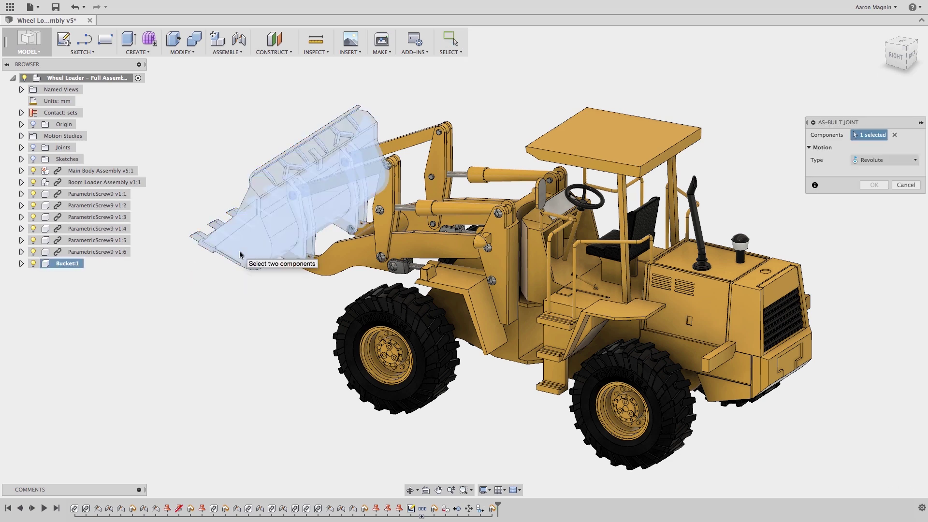
{"action": "scroll", "coordinate": [290, 199], "scroll_direction": "up", "scroll_amount": 5}
{"action": "left_click", "coordinate": [319, 179]}
{"action": "left_click", "coordinate": [311, 165]}
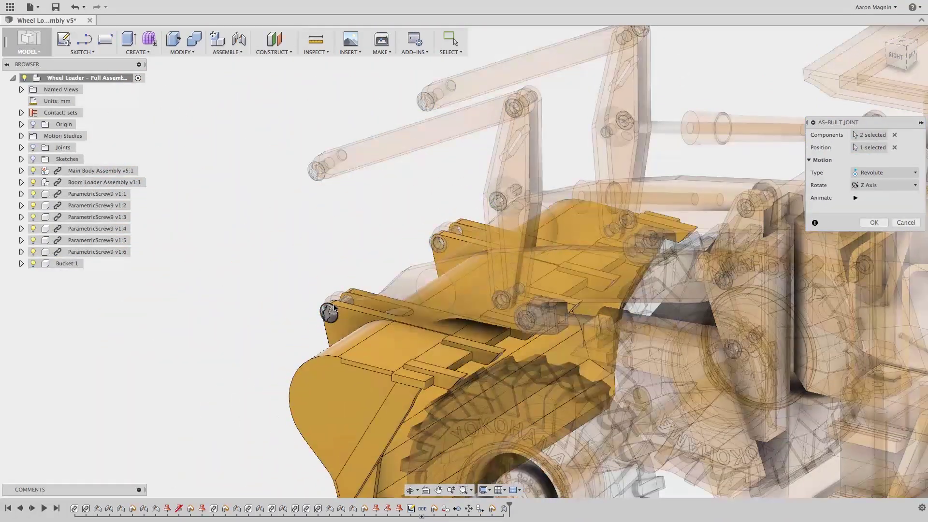
{"action": "left_click", "coordinate": [362, 300]}
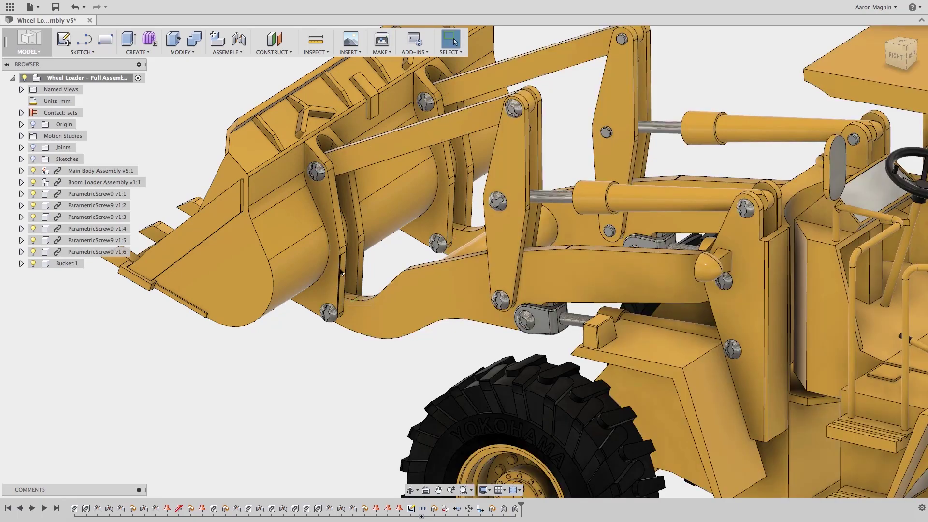
Step: Test the joint motion by moving the bucket and loader arms, and swing the rear body to examine the clearance at the centre pivot
{"action": "left_click_drag", "start_coordinate": [333, 290], "coordinate": [376, 192]}
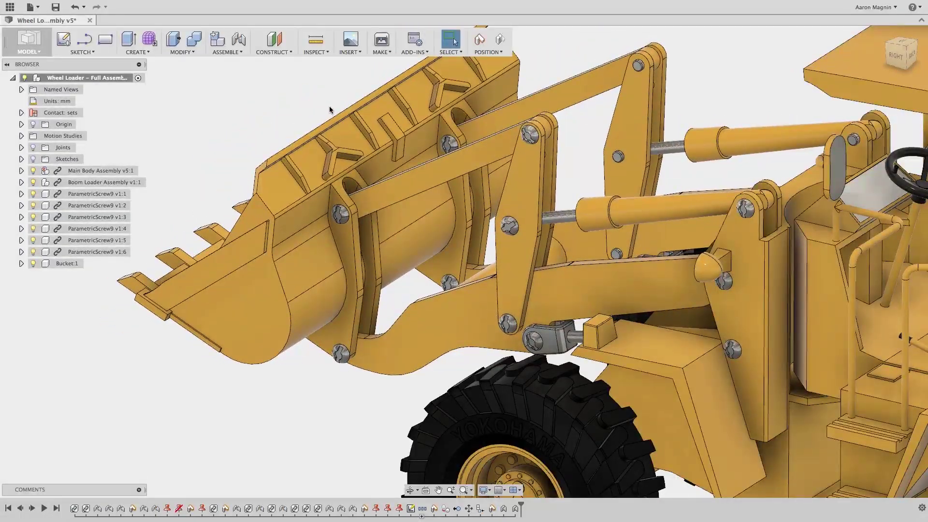
{"action": "key", "text": "F6"}
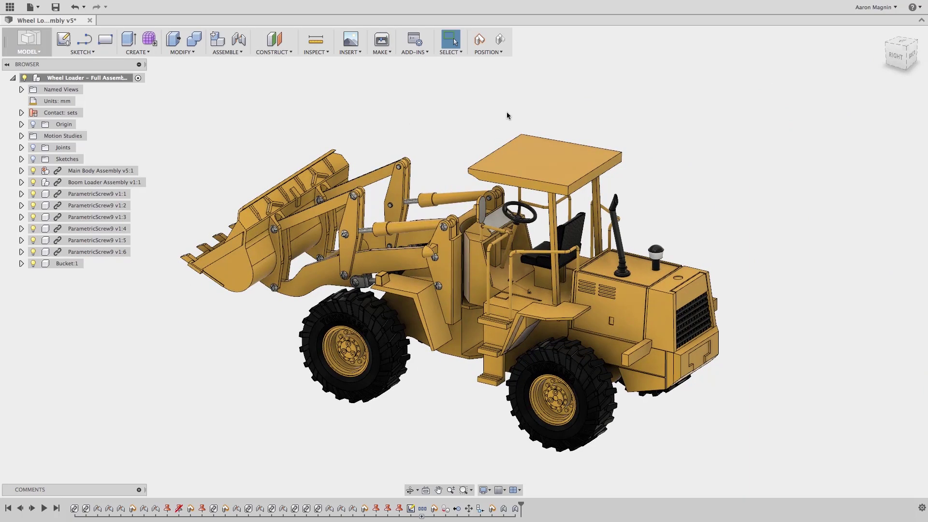
{"action": "left_click", "coordinate": [900, 44]}
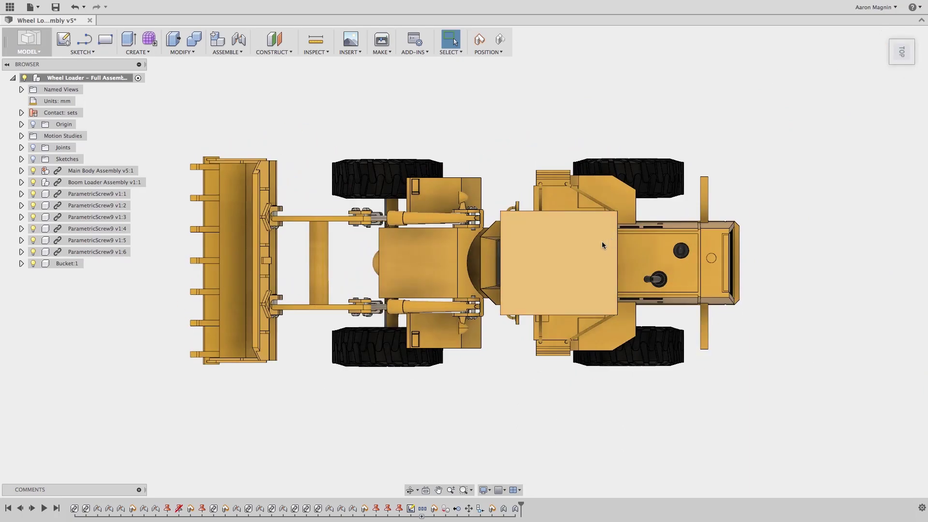
{"action": "left_click_drag", "start_coordinate": [602, 242], "coordinate": [590, 225]}
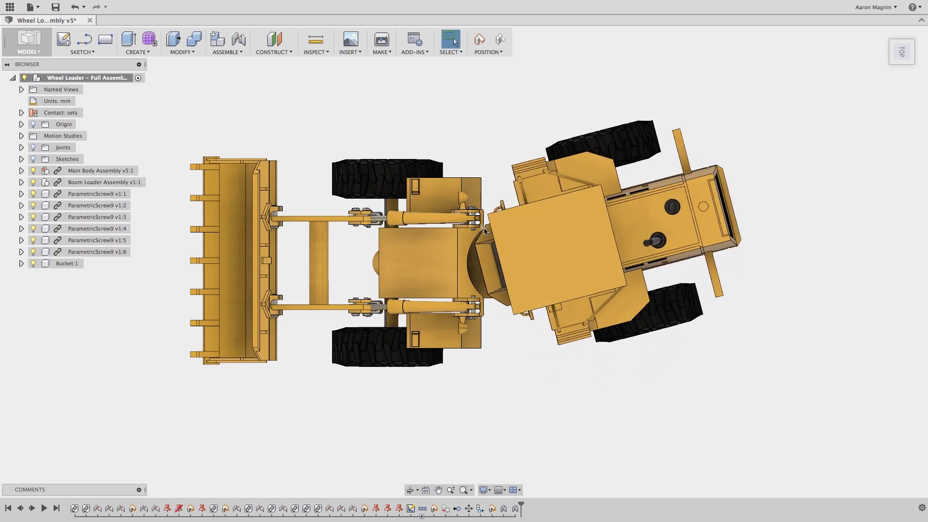
{"action": "middle_click_drag", "start_coordinate": [485, 231], "coordinate": [473, 181], "text": "shift"}
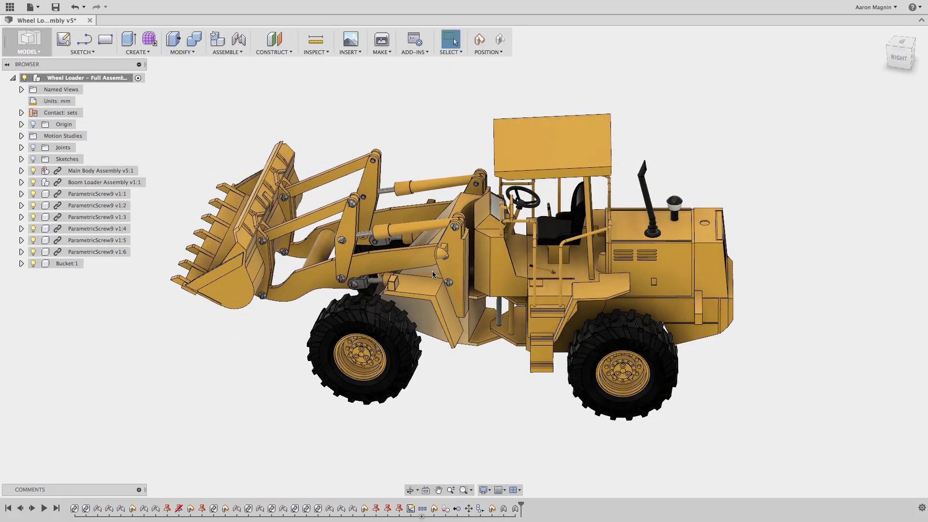
Step: Open the Front Body component of the Main Body Assembly as a separate design
{"action": "left_click", "coordinate": [20, 170]}
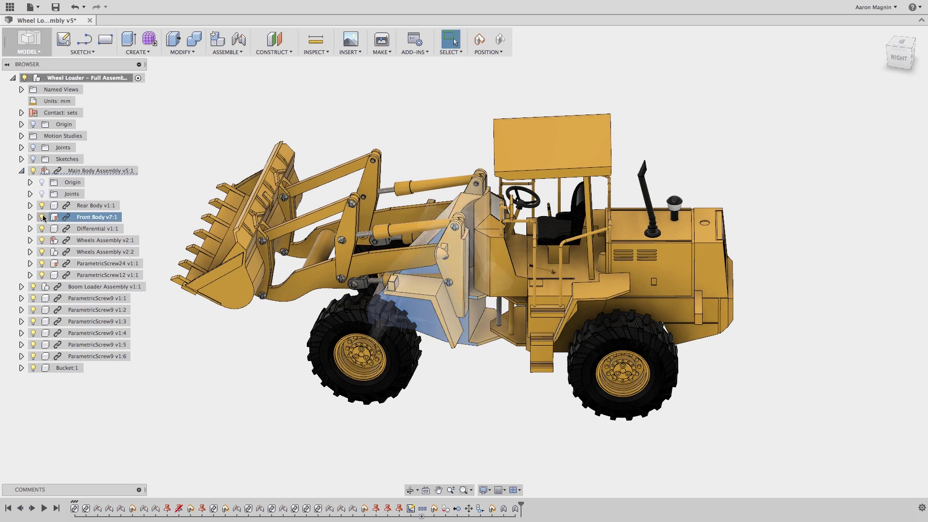
{"action": "right_click", "coordinate": [59, 218]}
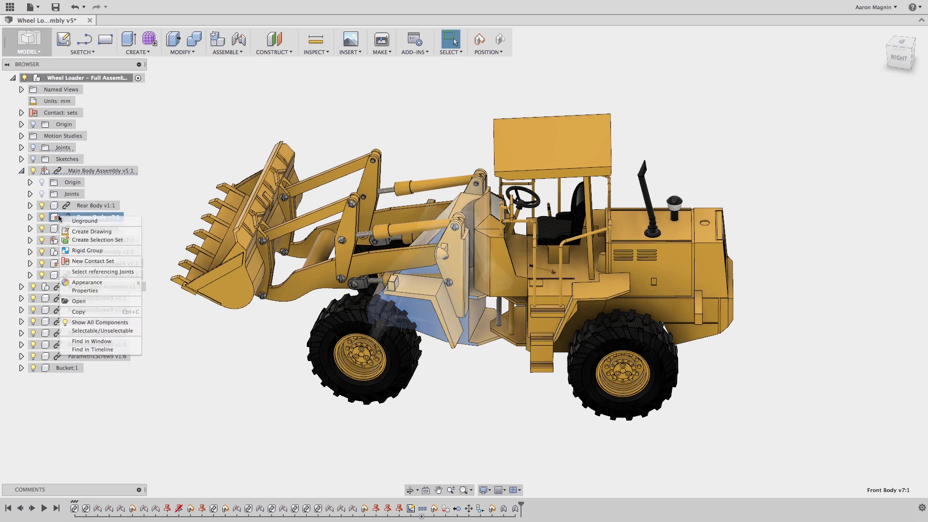
{"action": "left_click", "coordinate": [79, 301]}
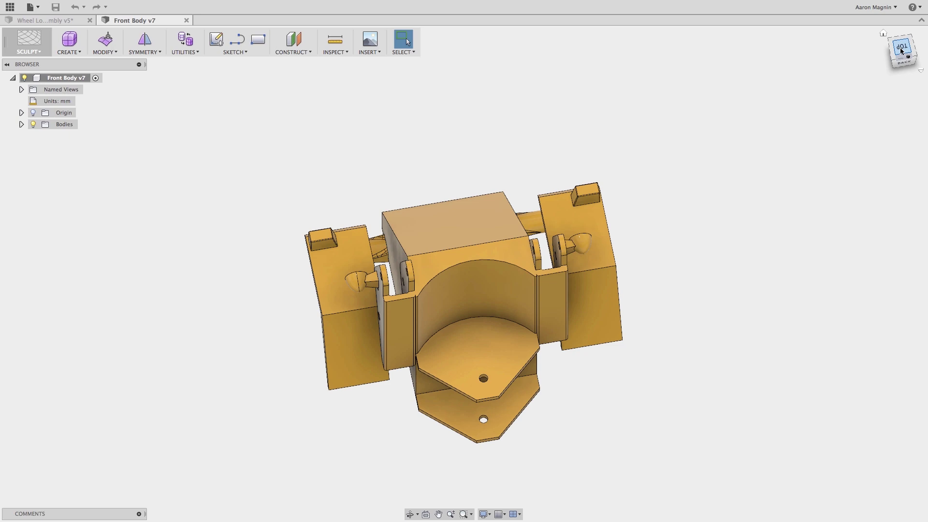
Step: Move the end faces and pin holes of both rear hinge plates outward to lengthen the plates
{"action": "left_click", "coordinate": [901, 48]}
{"action": "key", "text": "m"}
{"action": "left_click", "coordinate": [873, 147]}
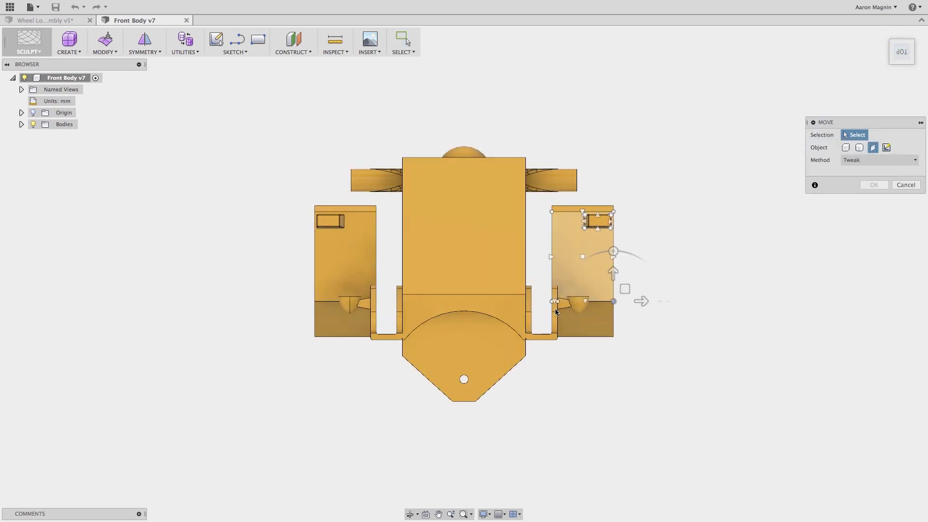
{"action": "left_click_drag", "start_coordinate": [389, 351], "coordinate": [576, 439]}
{"action": "middle_click_drag", "start_coordinate": [576, 439], "coordinate": [591, 389], "text": "shift"}
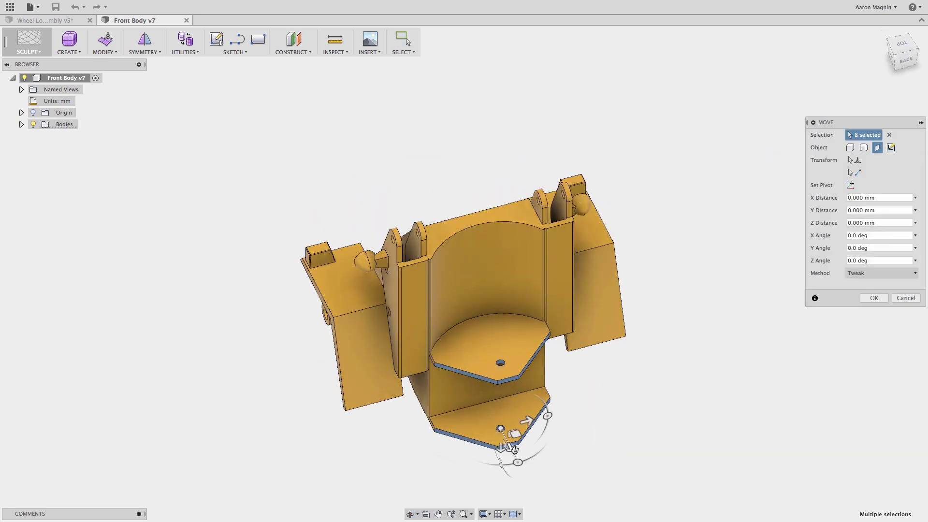
{"action": "left_click_drag", "start_coordinate": [503, 489], "coordinate": [514, 511]}
{"action": "left_click", "coordinate": [651, 395]}
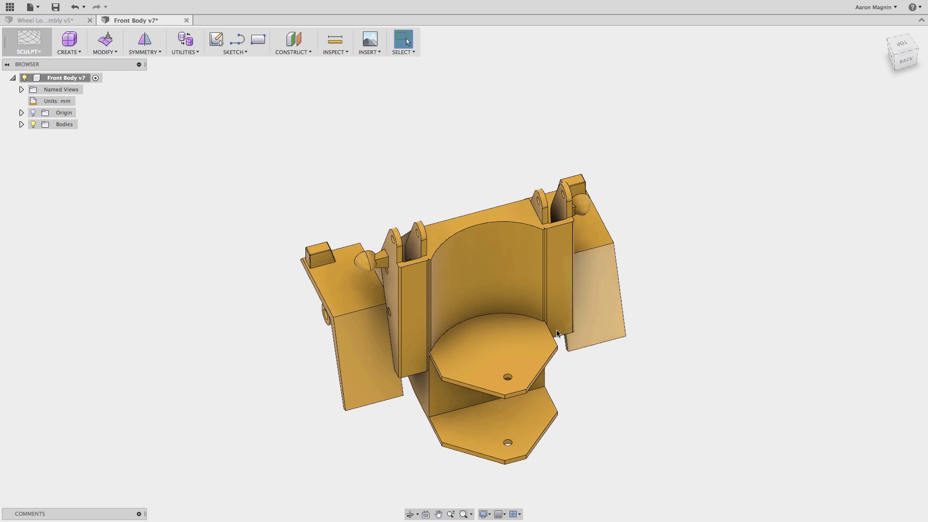
Step: Save the modified Front Body design and update its reference in the wheel loader assembly
{"action": "left_click", "coordinate": [56, 7]}
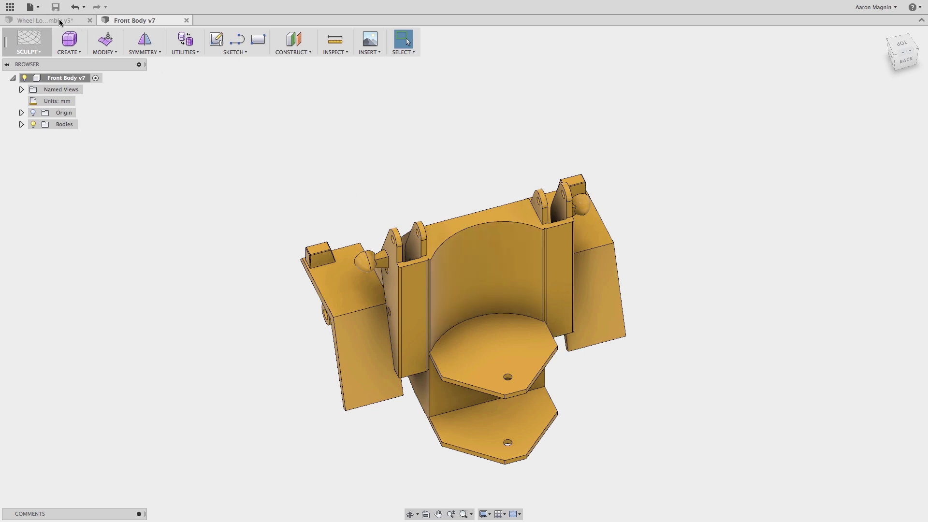
{"action": "left_click", "coordinate": [60, 21]}
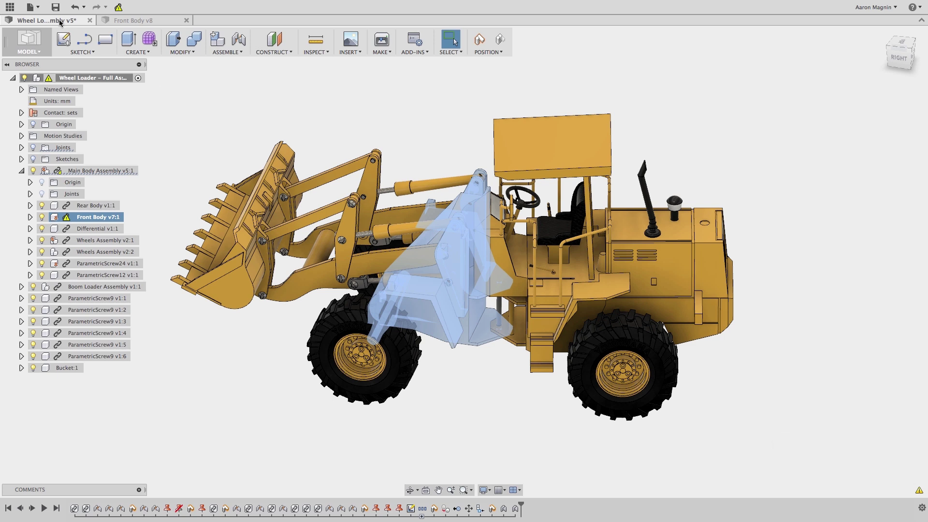
{"action": "left_click", "coordinate": [118, 8]}
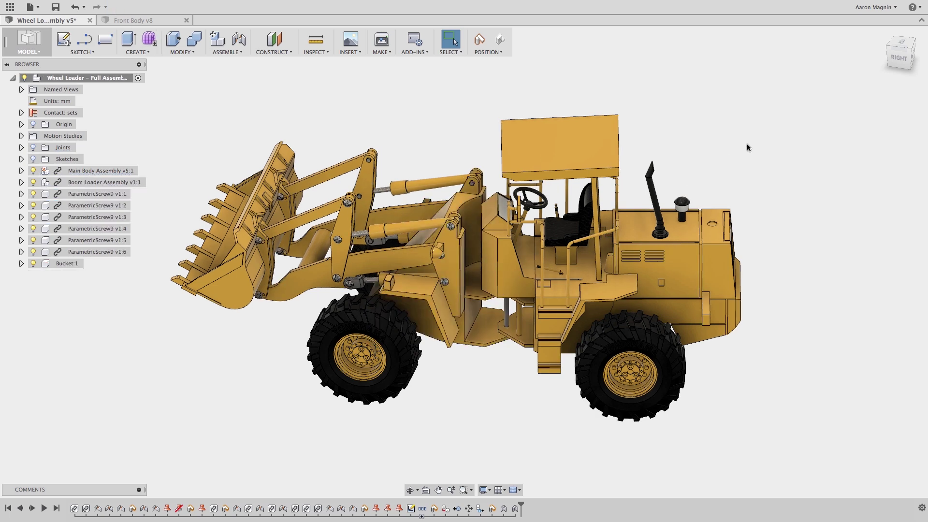
Step: Swing the rear body about the centre pivot in the top view to check the new clearance
{"action": "left_click", "coordinate": [900, 43]}
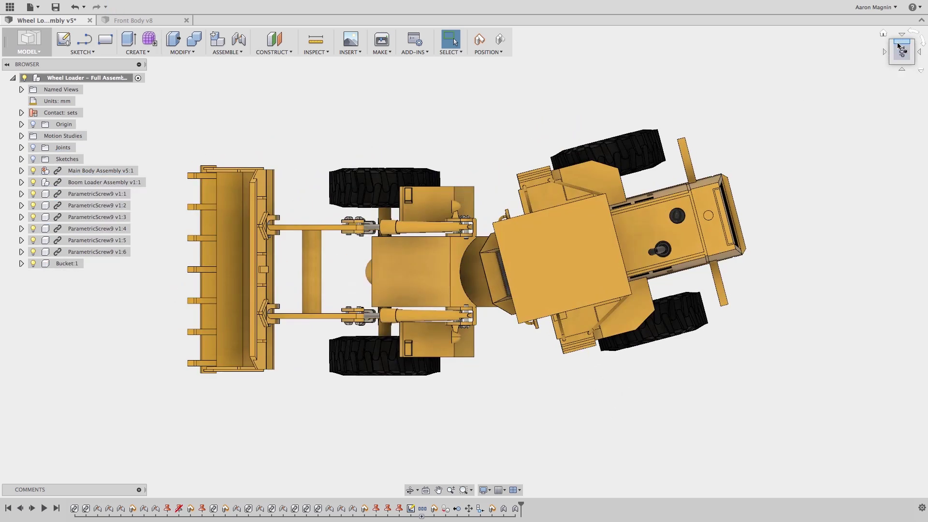
{"action": "mouse_move", "coordinate": [712, 195]}
{"action": "left_mouse_down"}
{"action": "mouse_move", "coordinate": [696, 290]}
{"action": "mouse_move", "coordinate": [667, 365]}
{"action": "mouse_move", "coordinate": [689, 244]}
{"action": "mouse_move", "coordinate": [662, 169]}
{"action": "left_mouse_up"}
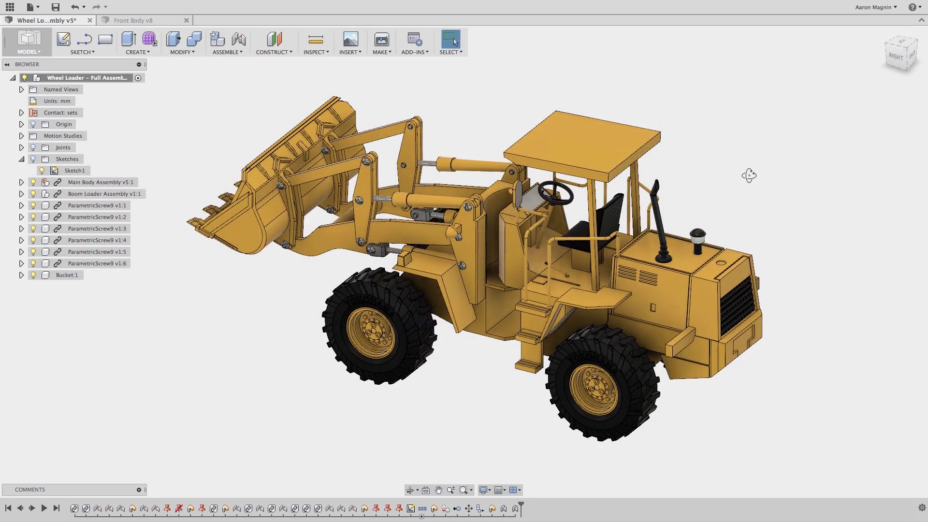
Step: Show the assembly's sketches and open Sketch1 for editing
{"action": "middle_click_drag", "start_coordinate": [749, 175], "coordinate": [668, 291], "text": "shift"}
{"action": "key", "text": "Escape"}
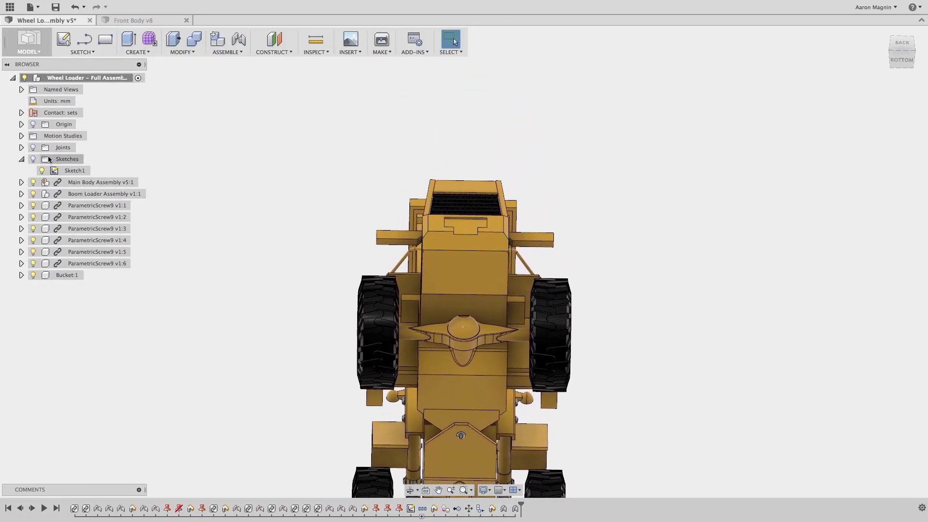
{"action": "left_click", "coordinate": [33, 159]}
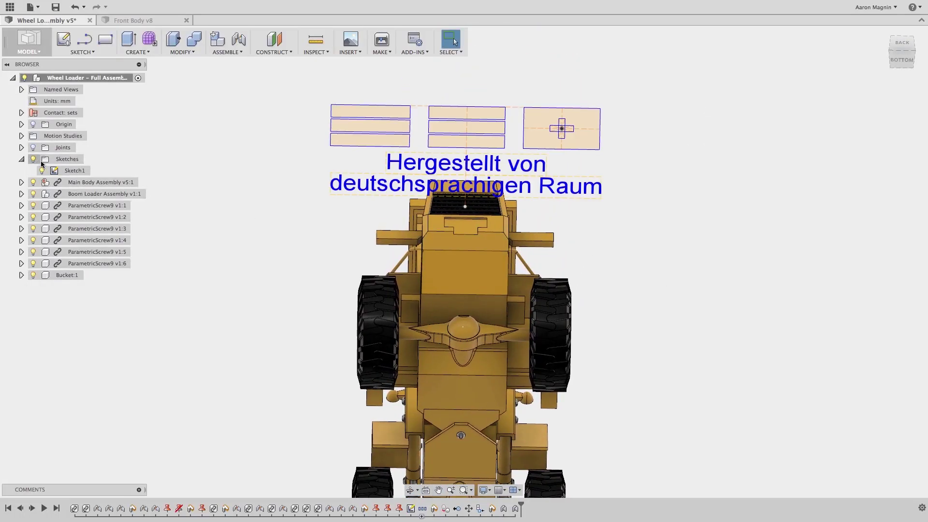
{"action": "right_click", "coordinate": [68, 172]}
{"action": "left_click", "coordinate": [80, 193]}
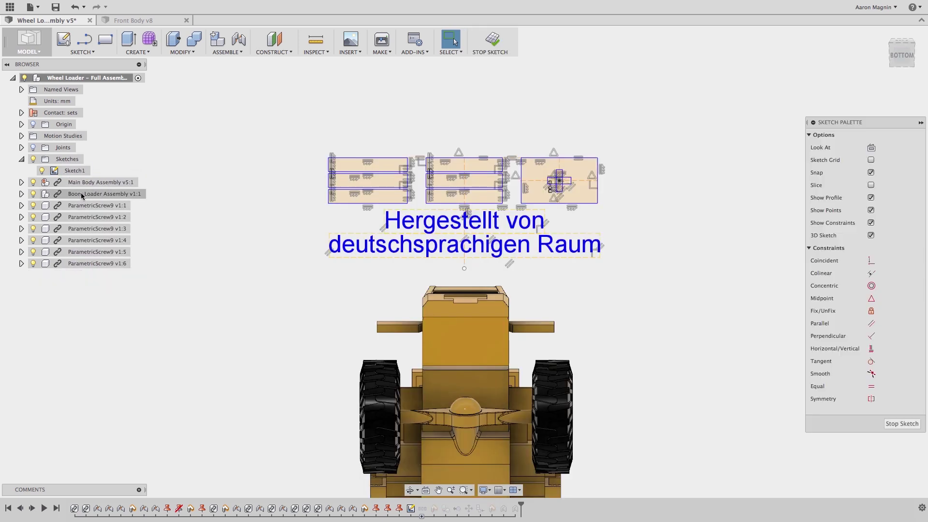
Step: Scale all flag and text geometry in Sketch1 by a factor of 0.241 about the sketch point below the text
{"action": "type", "text": "sca"}
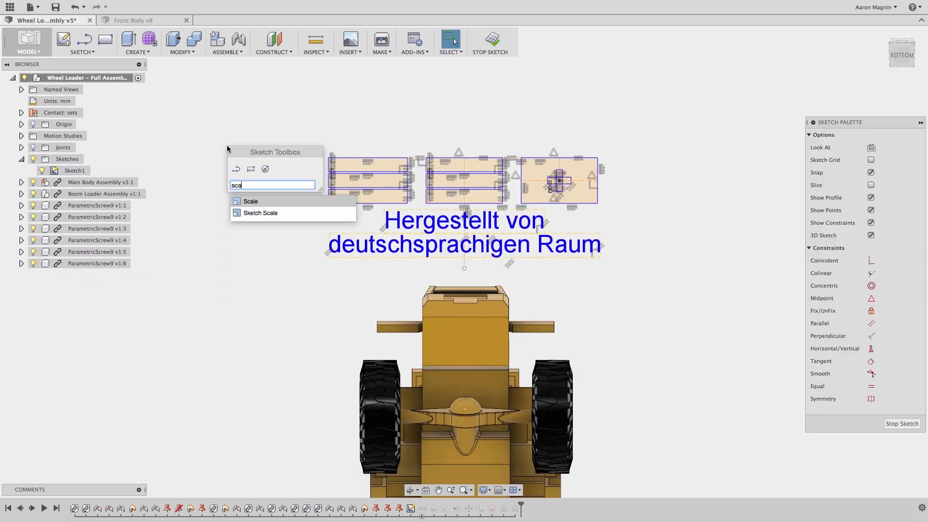
{"action": "left_click", "coordinate": [249, 215]}
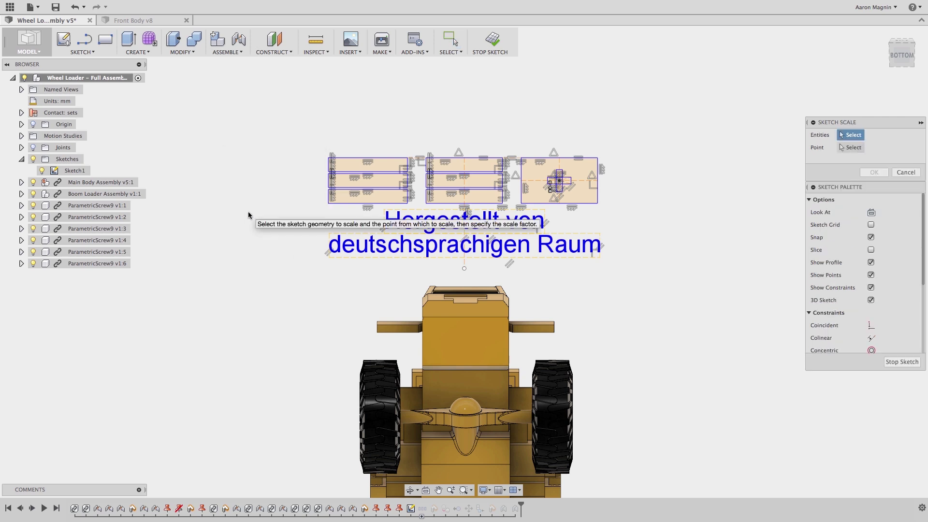
{"action": "mouse_move", "coordinate": [268, 138]}
{"action": "left_mouse_down"}
{"action": "mouse_move", "coordinate": [403, 217]}
{"action": "mouse_move", "coordinate": [578, 264]}
{"action": "mouse_move", "coordinate": [624, 262]}
{"action": "left_mouse_up"}
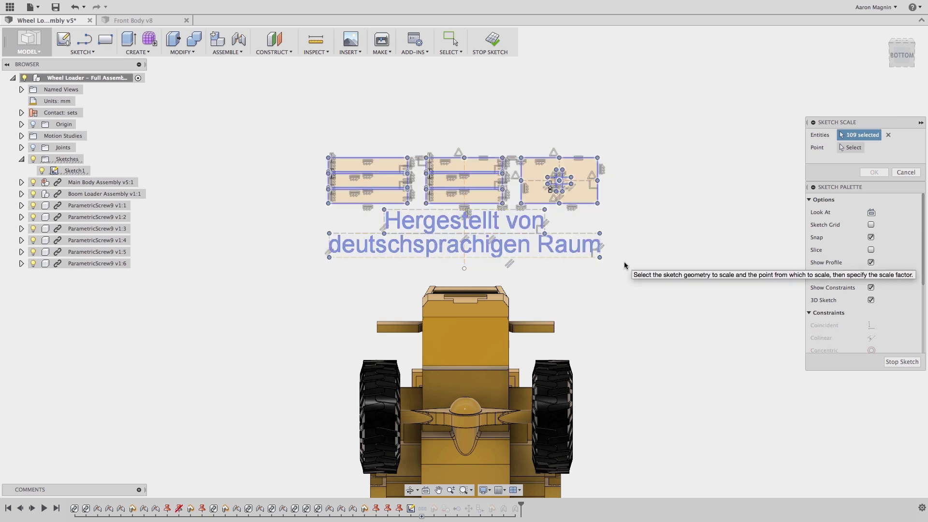
{"action": "left_click", "coordinate": [857, 147]}
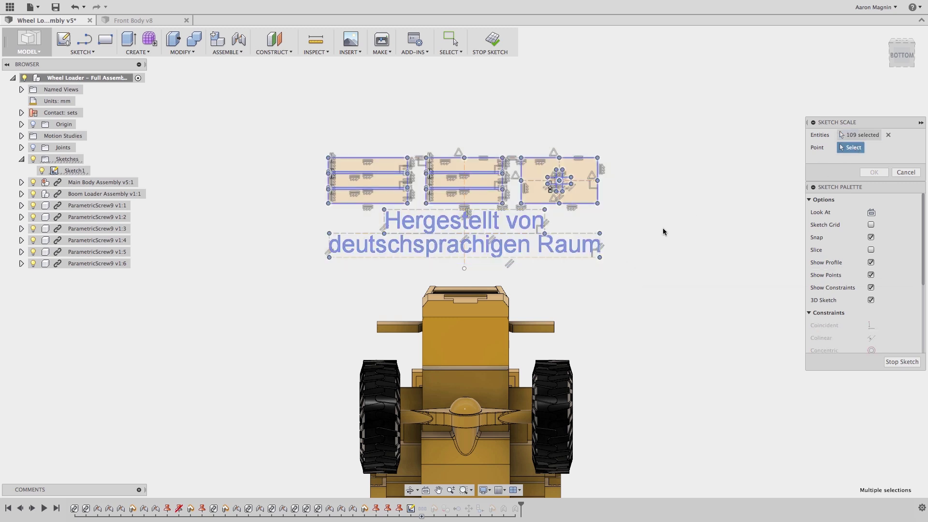
{"action": "left_click", "coordinate": [464, 269]}
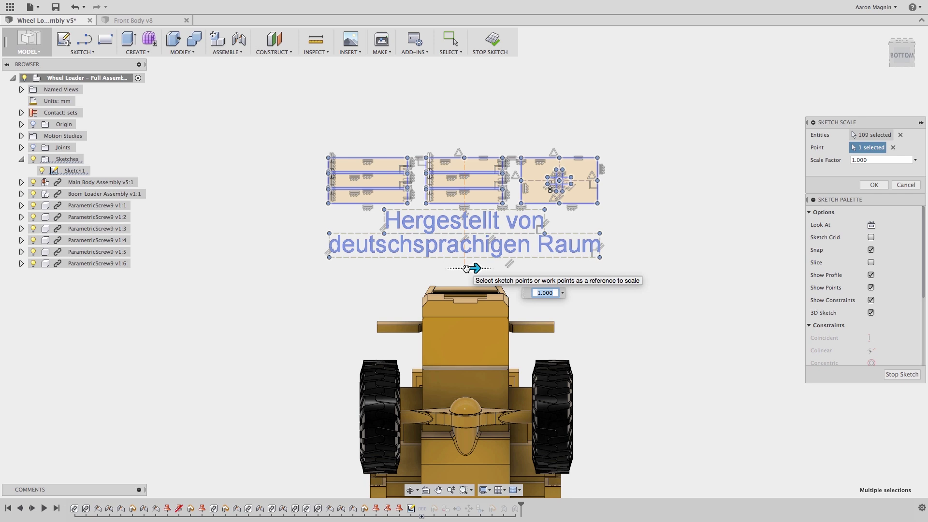
{"action": "left_click_drag", "start_coordinate": [464, 269], "coordinate": [434, 269]}
{"action": "scroll", "coordinate": [465, 312], "scroll_direction": "up", "scroll_amount": 4}
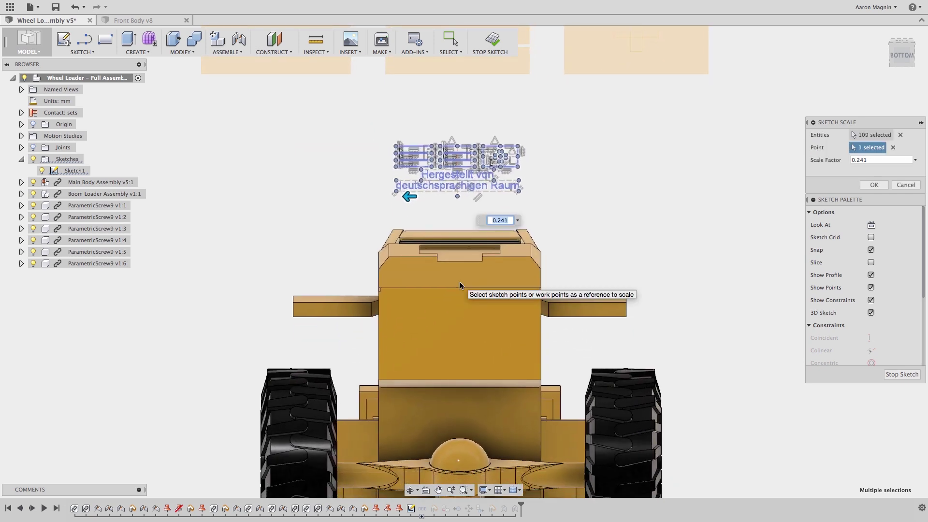
{"action": "key", "text": "Return"}
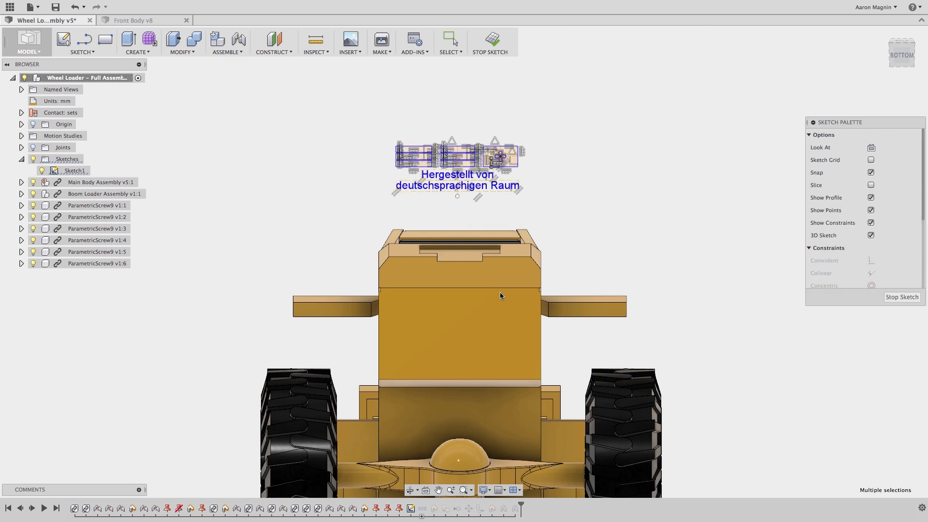
Step: Move all flag and text geometry in Sketch1 straight down onto the wheel loader's rear body face
{"action": "type", "text": "smove"}
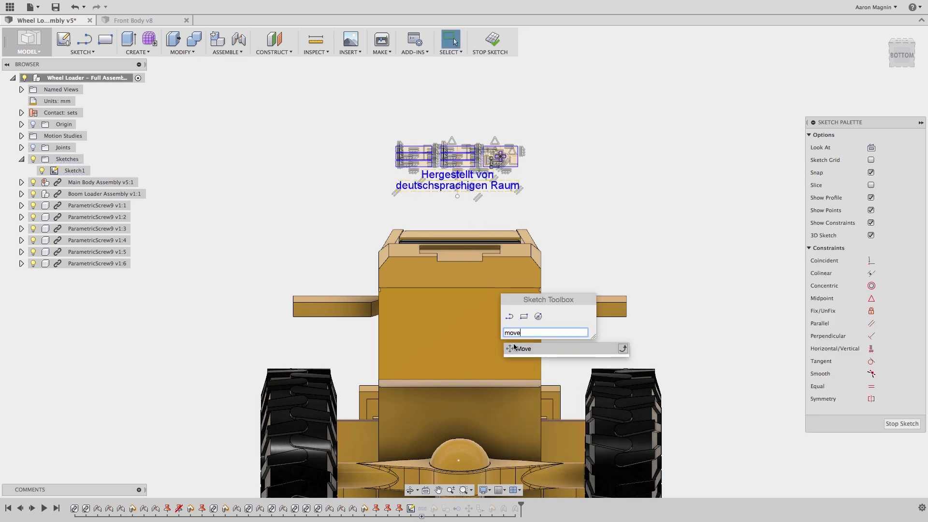
{"action": "left_click", "coordinate": [517, 348]}
{"action": "left_click_drag", "start_coordinate": [373, 121], "coordinate": [538, 204]}
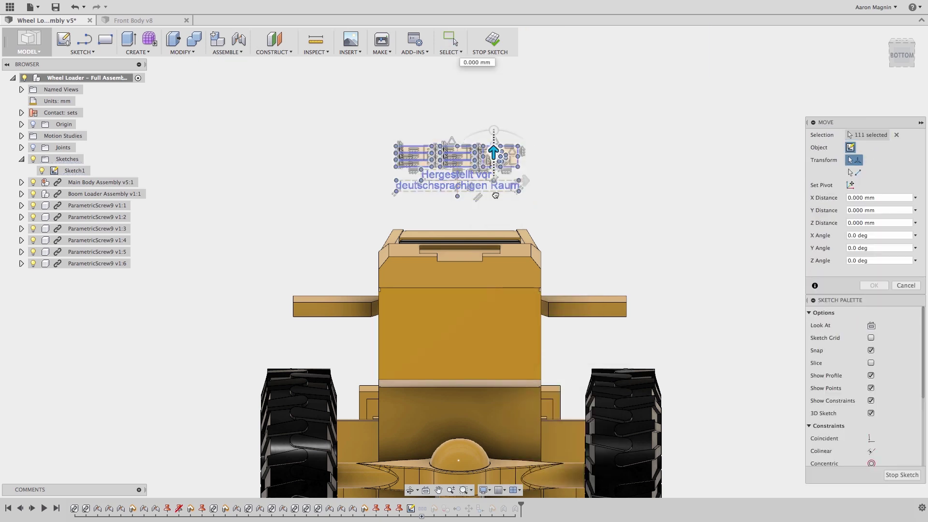
{"action": "left_click_drag", "start_coordinate": [493, 155], "coordinate": [490, 302]}
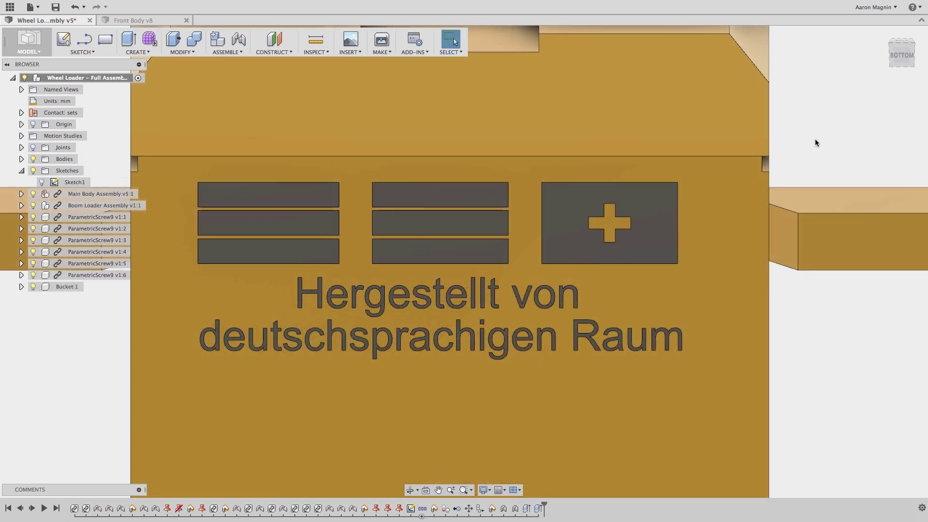
Step: Change the user language to German in the preferences and apply it
{"action": "left_click", "coordinate": [874, 7]}
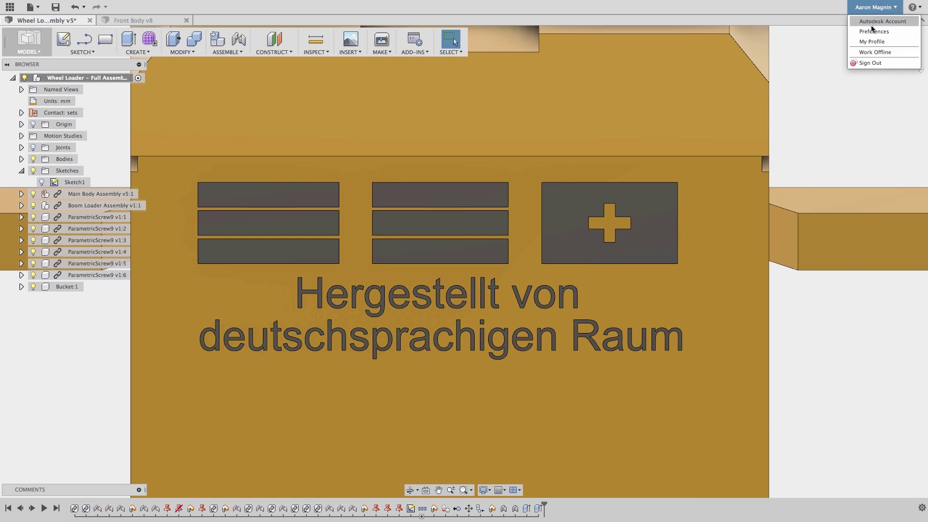
{"action": "left_click", "coordinate": [873, 31]}
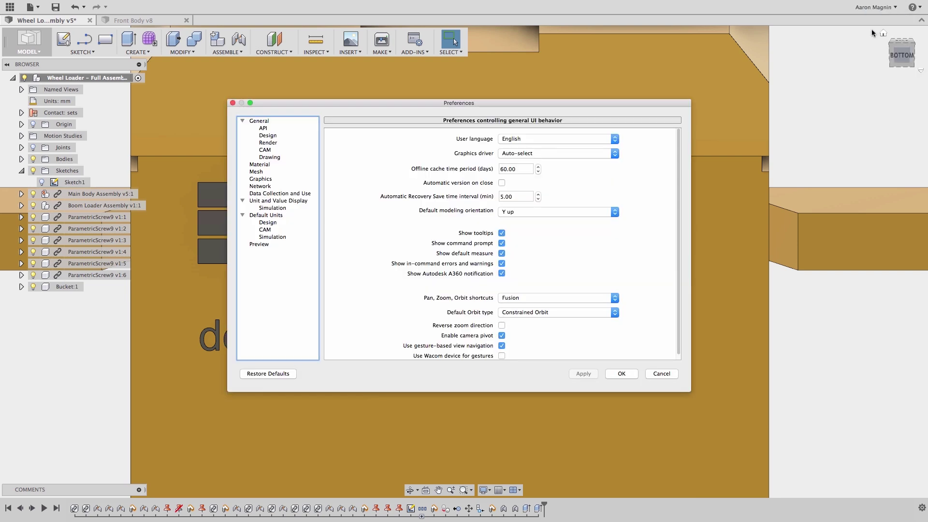
{"action": "left_click", "coordinate": [615, 138]}
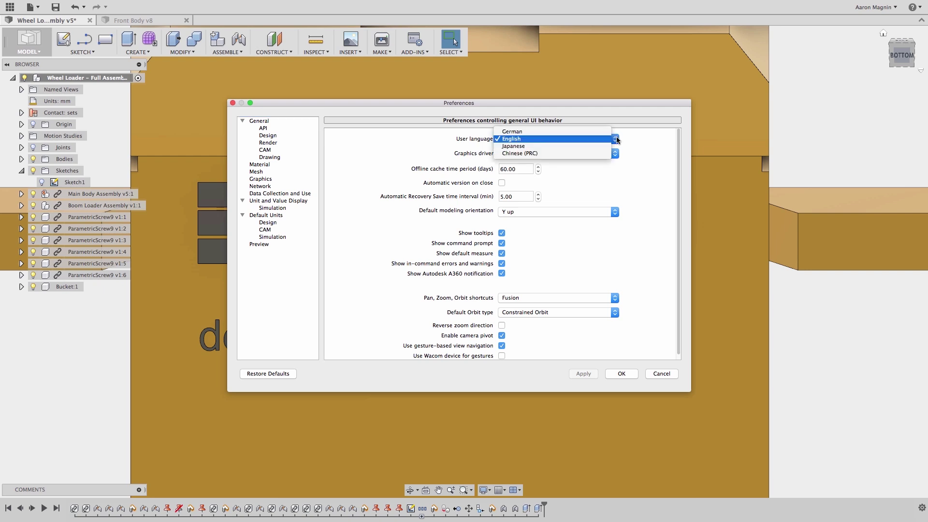
{"action": "left_click", "coordinate": [585, 131]}
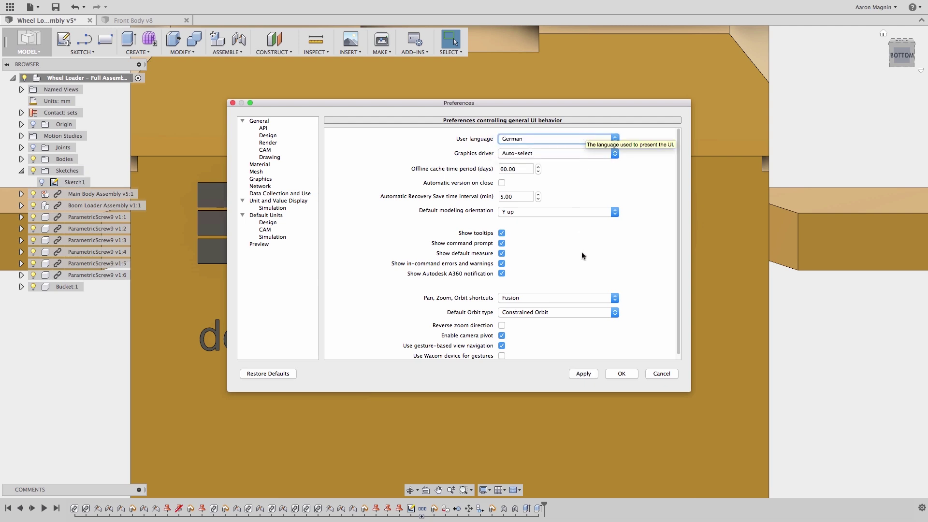
{"action": "left_click", "coordinate": [612, 373]}
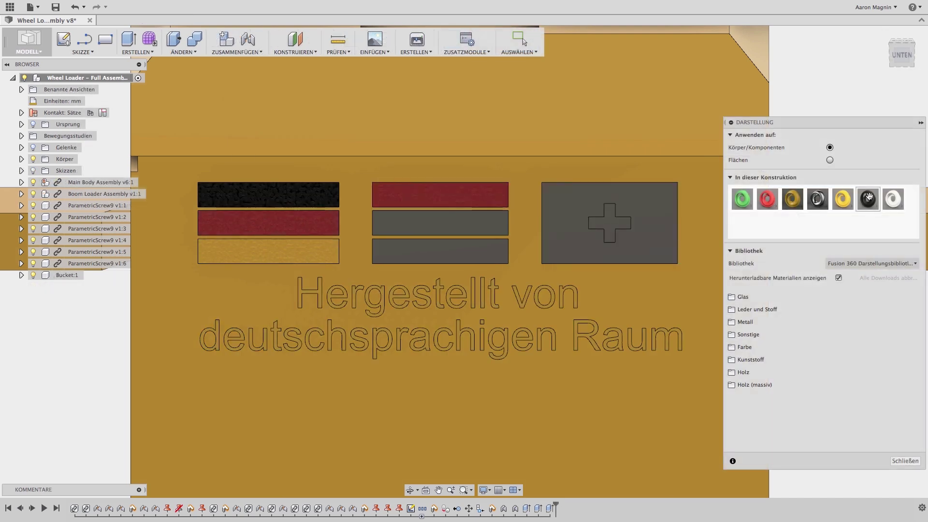
Step: Color the second flag's middle stripe white and bottom stripe red, and the third flag's field red and cross white, then view the whole loader
{"action": "left_click_drag", "start_coordinate": [893, 199], "coordinate": [494, 221]}
{"action": "left_click_drag", "start_coordinate": [767, 199], "coordinate": [464, 247]}
{"action": "left_click_drag", "start_coordinate": [767, 199], "coordinate": [670, 221]}
{"action": "left_click_drag", "start_coordinate": [892, 199], "coordinate": [616, 225]}
{"action": "left_click", "coordinate": [905, 461]}
{"action": "key", "text": "F6"}
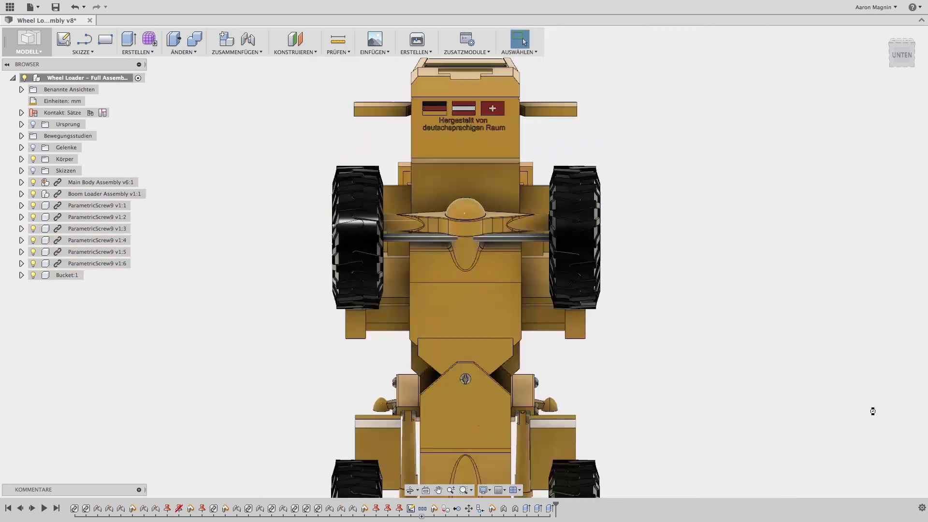
{"action": "middle_click_drag", "start_coordinate": [862, 399], "coordinate": [702, 280], "text": "shift"}
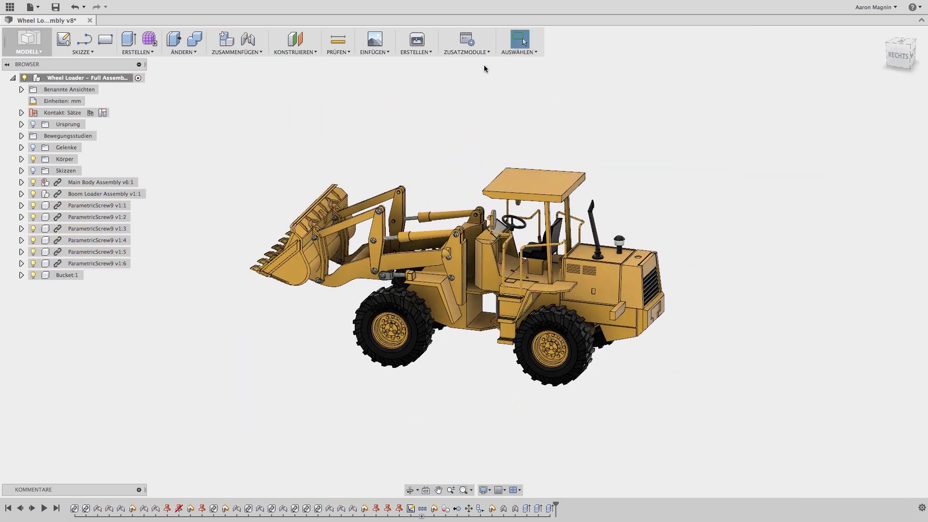
{"action": "left_click", "coordinate": [347, 51]}
{"action": "mouse_move", "coordinate": [272, 55]}
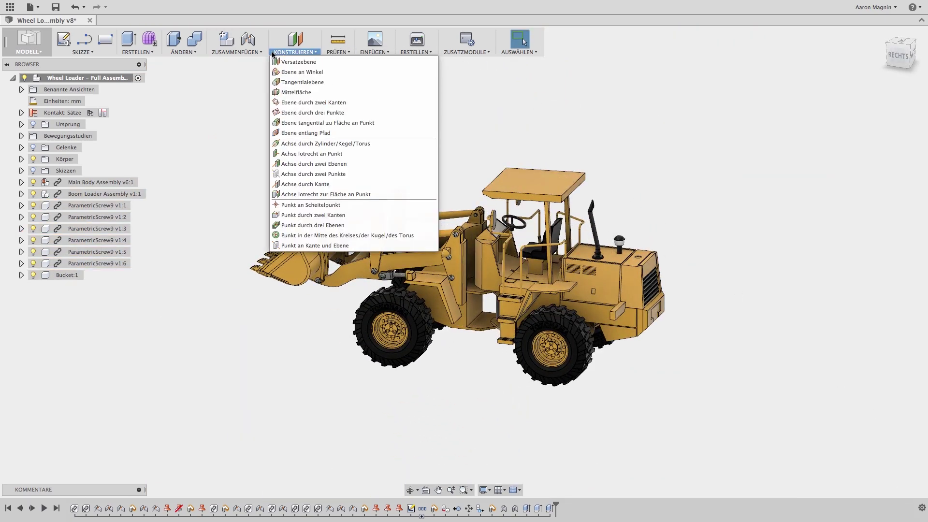
{"action": "mouse_move", "coordinate": [184, 55]}
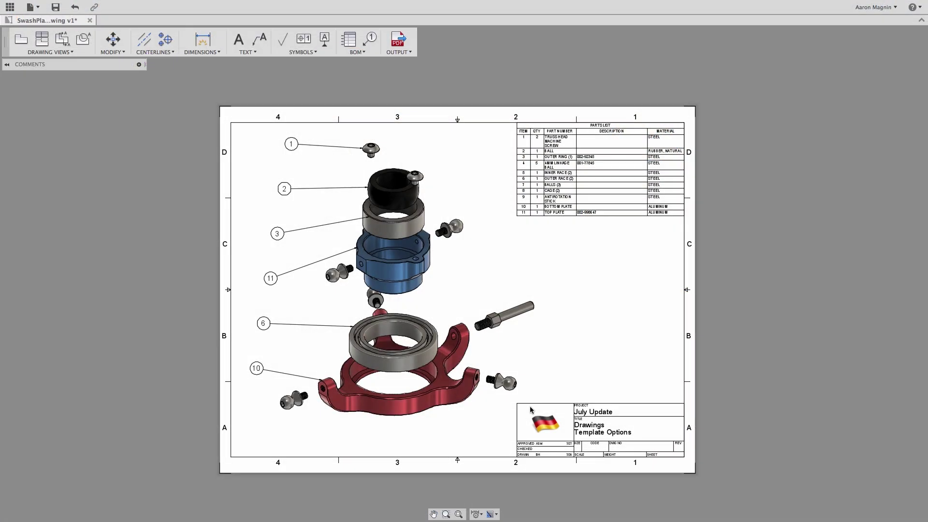
Step: Widen the Part Number column of the drawing's parts list so that every part name fits on one line
{"action": "left_click", "coordinate": [445, 514]}
{"action": "left_click_drag", "start_coordinate": [506, 91], "coordinate": [693, 237]}
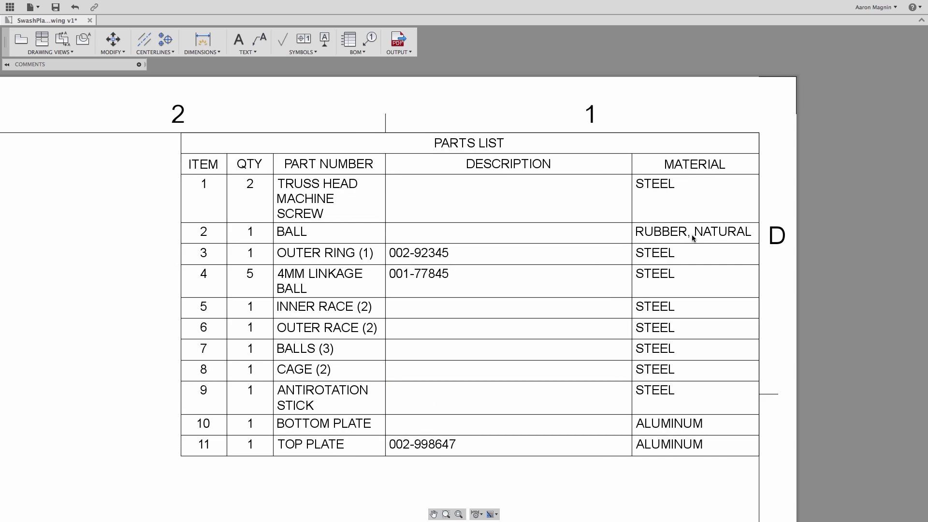
{"action": "left_click", "coordinate": [442, 177]}
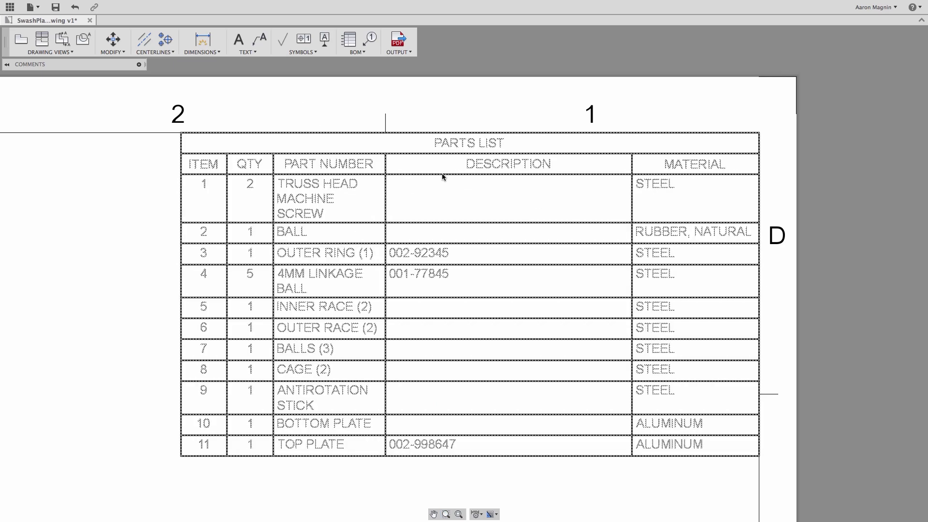
{"action": "left_click", "coordinate": [417, 167]}
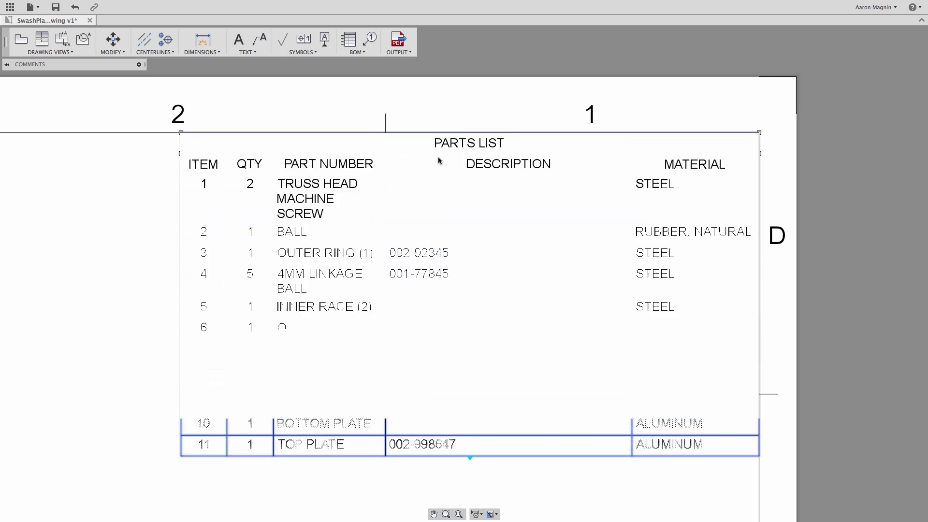
{"action": "left_click_drag", "start_coordinate": [472, 165], "coordinate": [477, 161]}
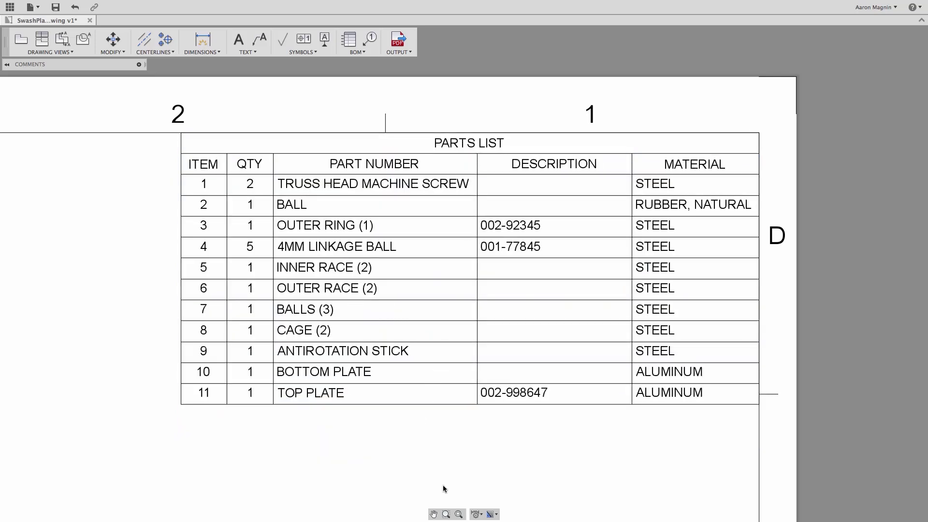
{"action": "left_click", "coordinate": [459, 514]}
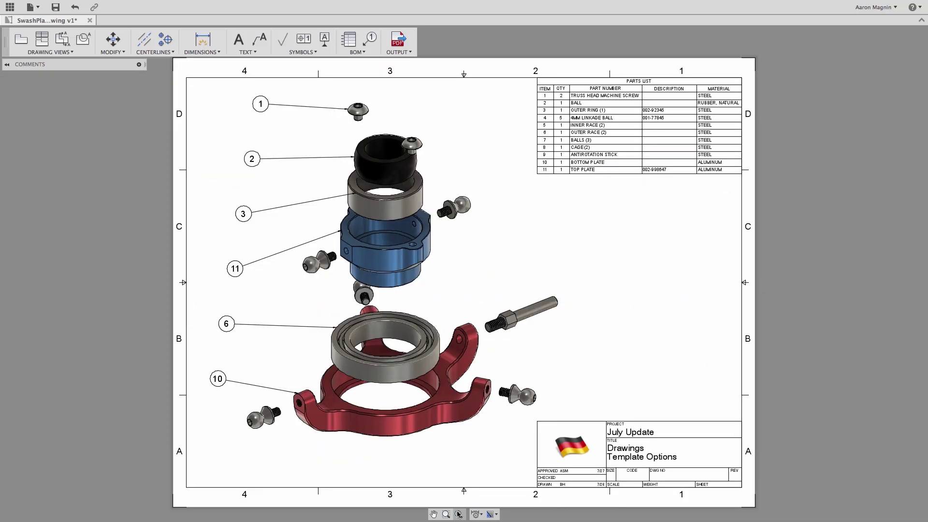
Step: Place a shaded 1:1 base view of the model in Front orientation in the empty area beside the exploded view
{"action": "type", "text": "sbas"}
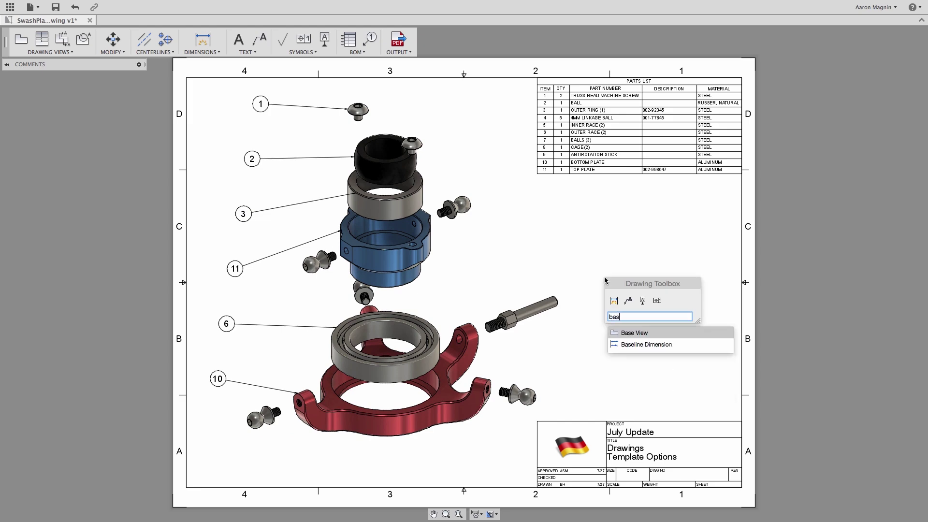
{"action": "left_click", "coordinate": [622, 333]}
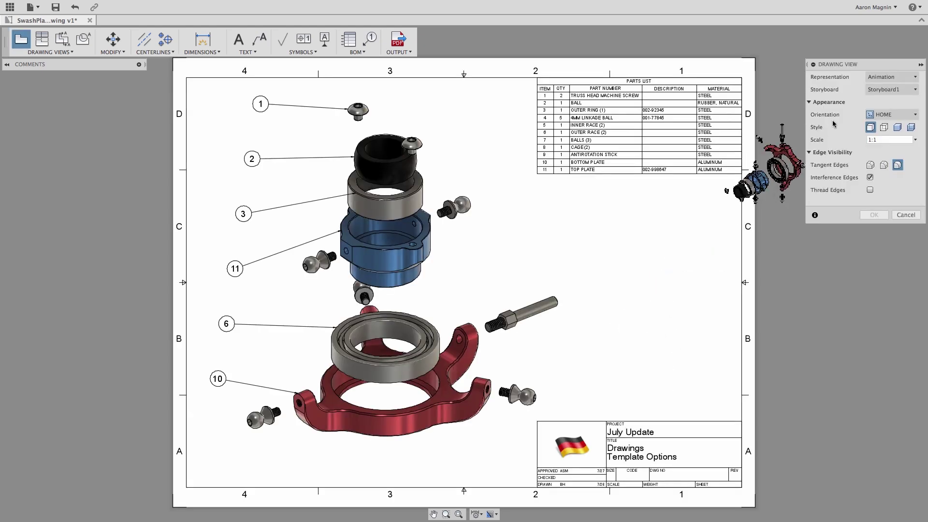
{"action": "left_click", "coordinate": [884, 77]}
{"action": "left_click", "coordinate": [880, 88]}
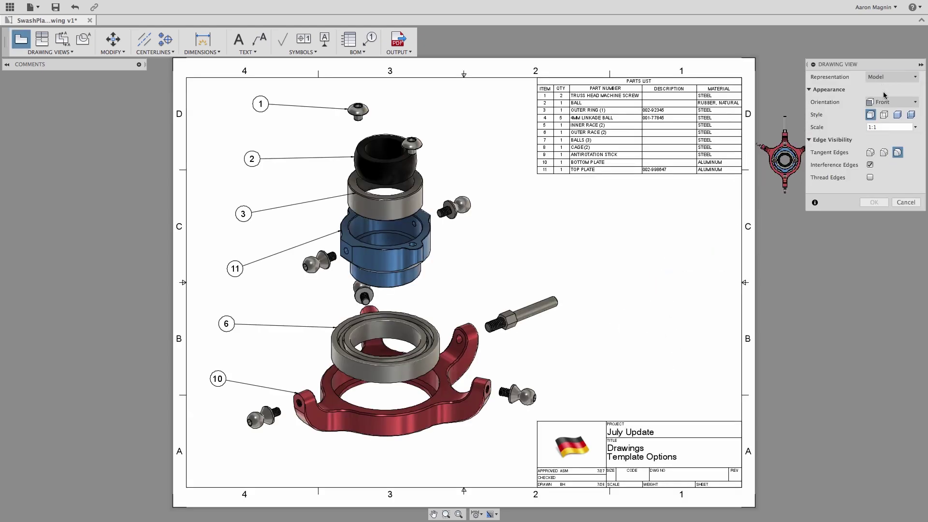
{"action": "left_click", "coordinate": [897, 115]}
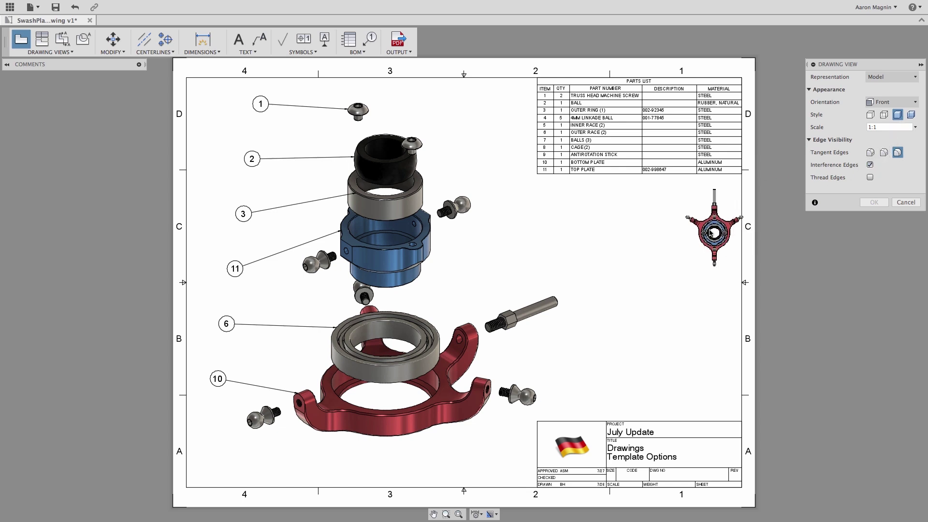
{"action": "left_click", "coordinate": [648, 268]}
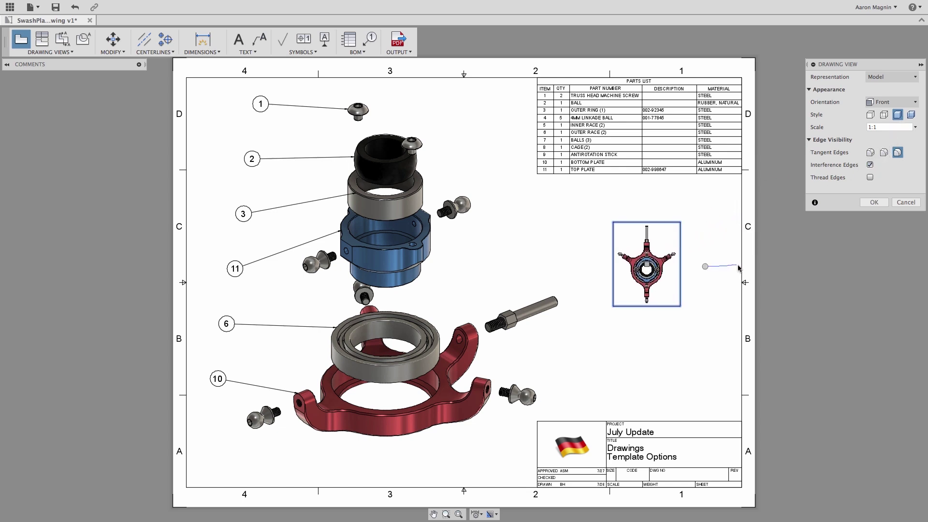
{"action": "key", "text": "Return"}
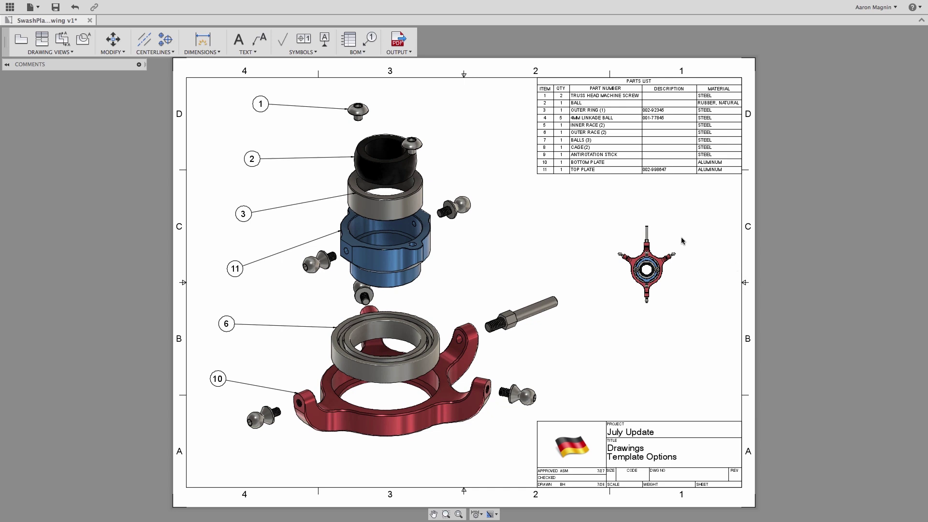
{"action": "left_click", "coordinate": [411, 53]}
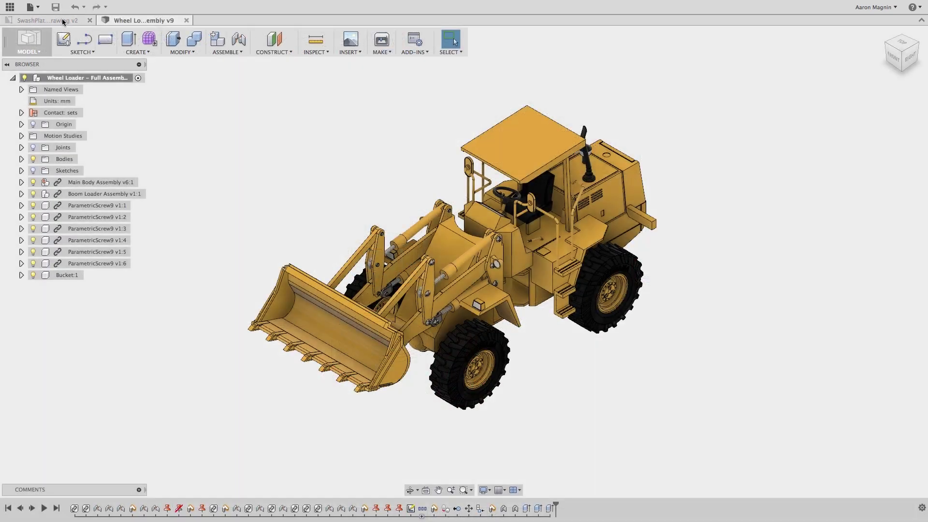
Step: Start a new drawing of the full wheel loader assembly and choose its template option
{"action": "left_click", "coordinate": [33, 7]}
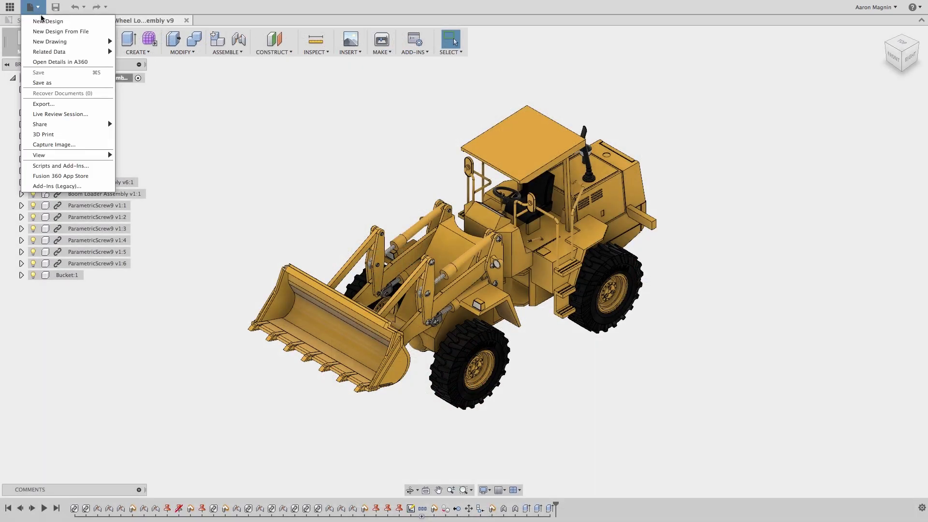
{"action": "mouse_move", "coordinate": [87, 42]}
{"action": "left_click", "coordinate": [123, 43]}
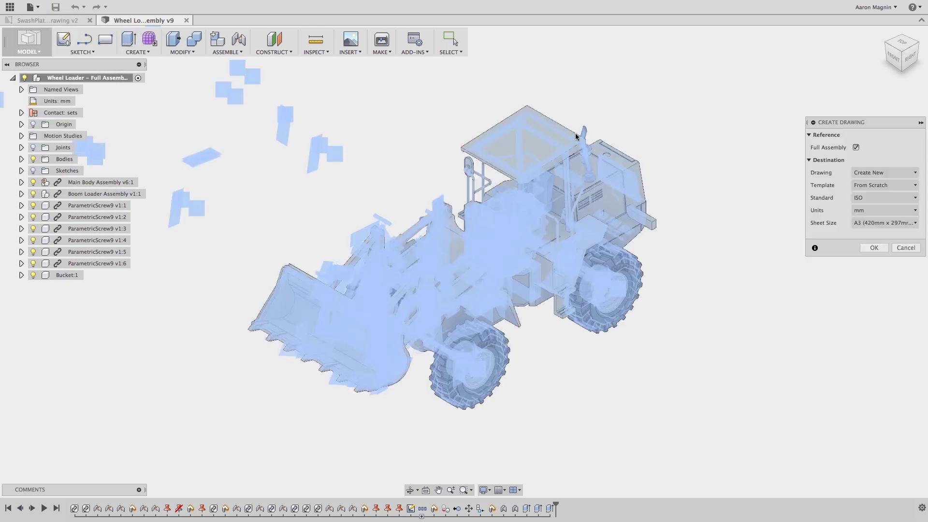
{"action": "left_click", "coordinate": [880, 184]}
{"action": "left_click", "coordinate": [878, 208]}
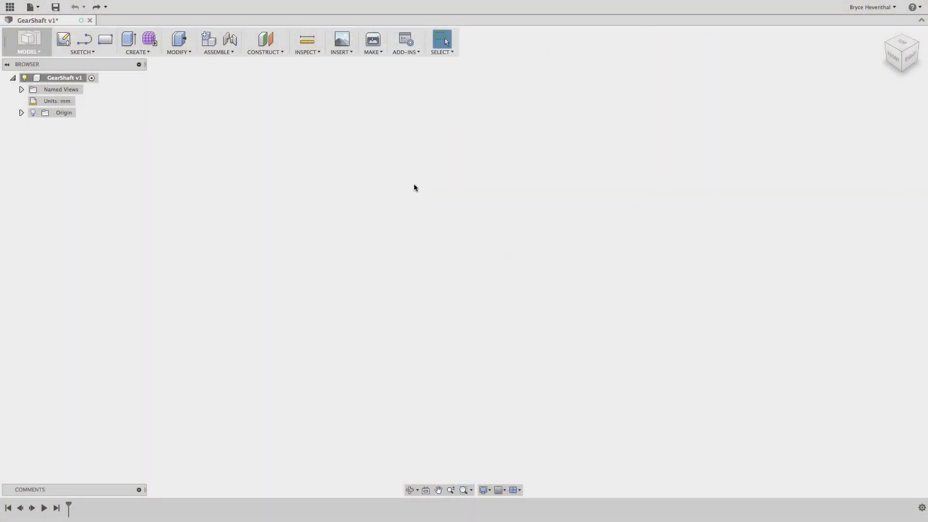
Step: Try to create a mesh in the GearShaft design
{"action": "left_click", "coordinate": [140, 52]}
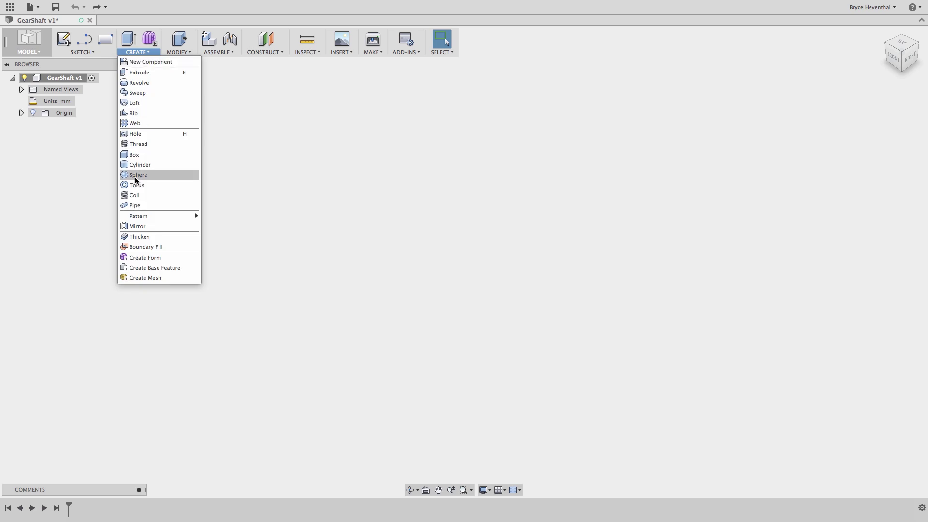
{"action": "left_click", "coordinate": [142, 278]}
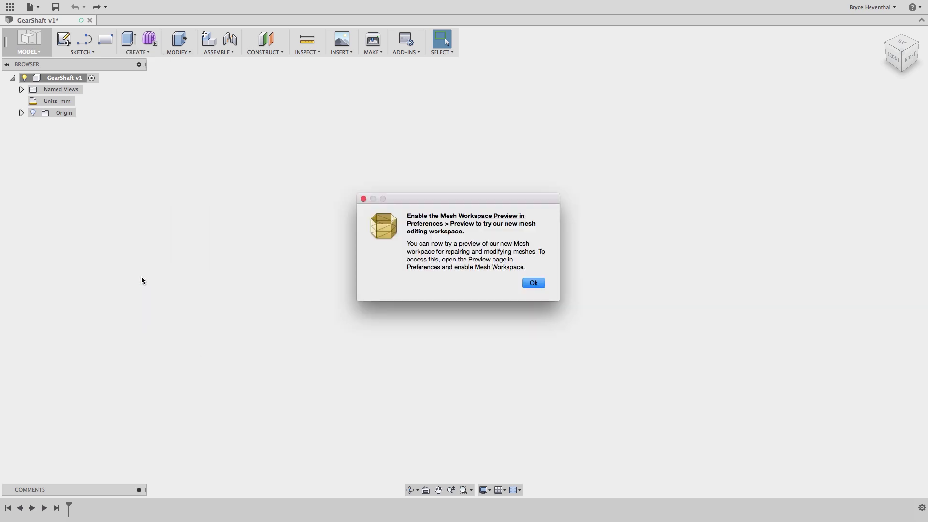
{"action": "left_click", "coordinate": [533, 283]}
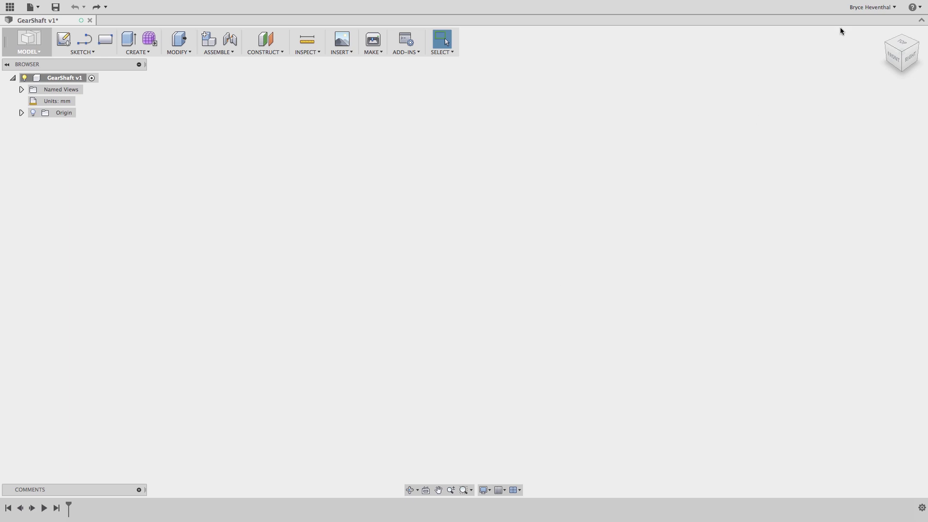
Step: Enable the Mesh Workspace preview in the preferences and create a mesh in the GearShaft design
{"action": "left_click", "coordinate": [861, 8]}
{"action": "left_click", "coordinate": [859, 32]}
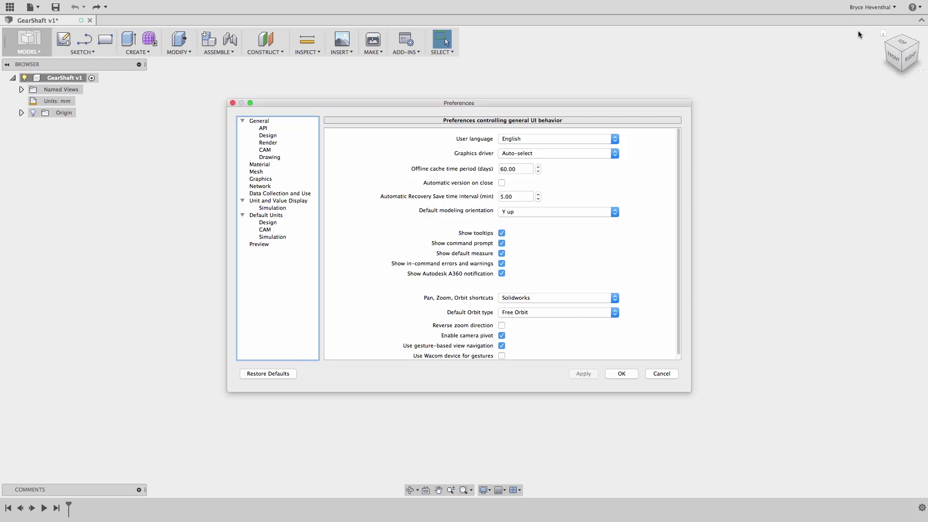
{"action": "left_click", "coordinate": [270, 244]}
{"action": "left_click", "coordinate": [339, 348]}
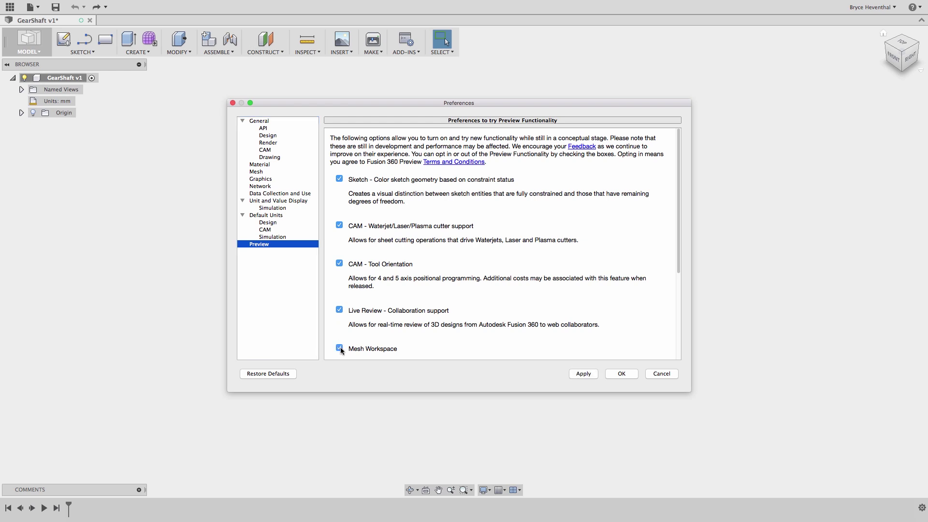
{"action": "left_click", "coordinate": [618, 374]}
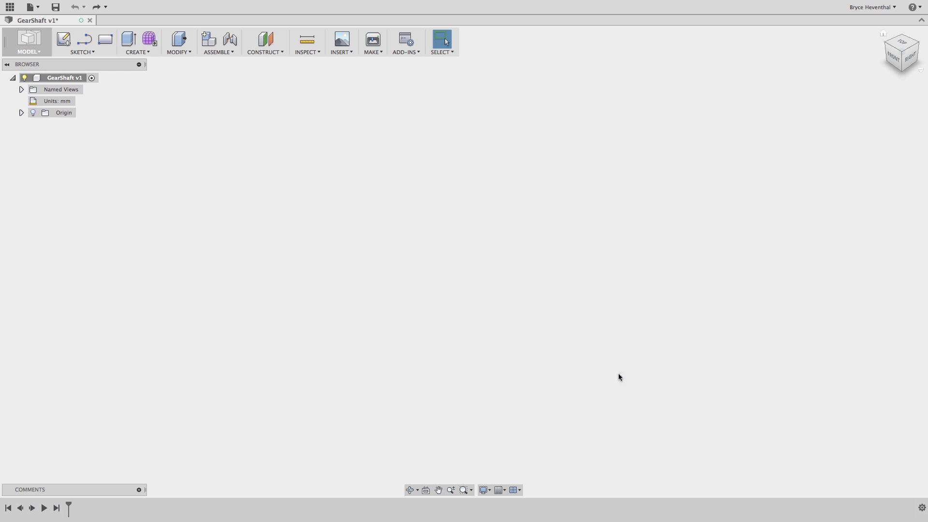
{"action": "left_click", "coordinate": [147, 53]}
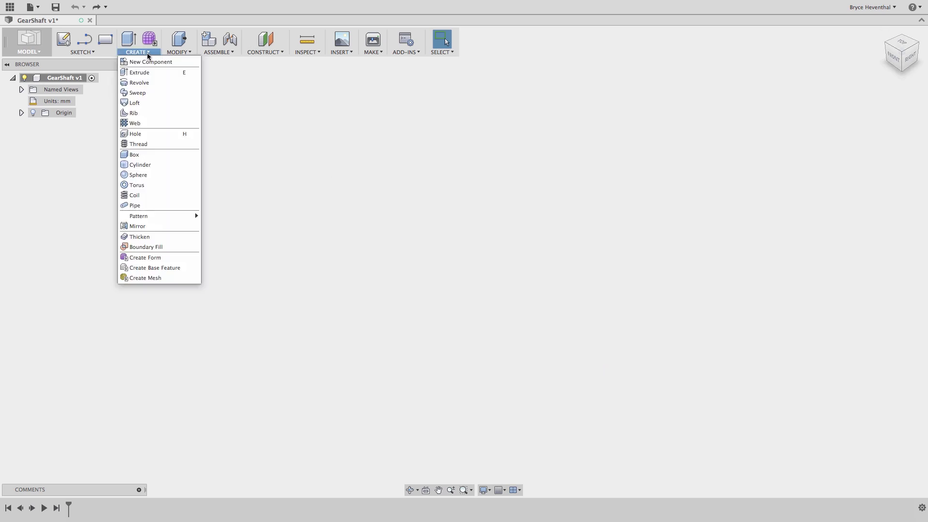
{"action": "left_click", "coordinate": [145, 278]}
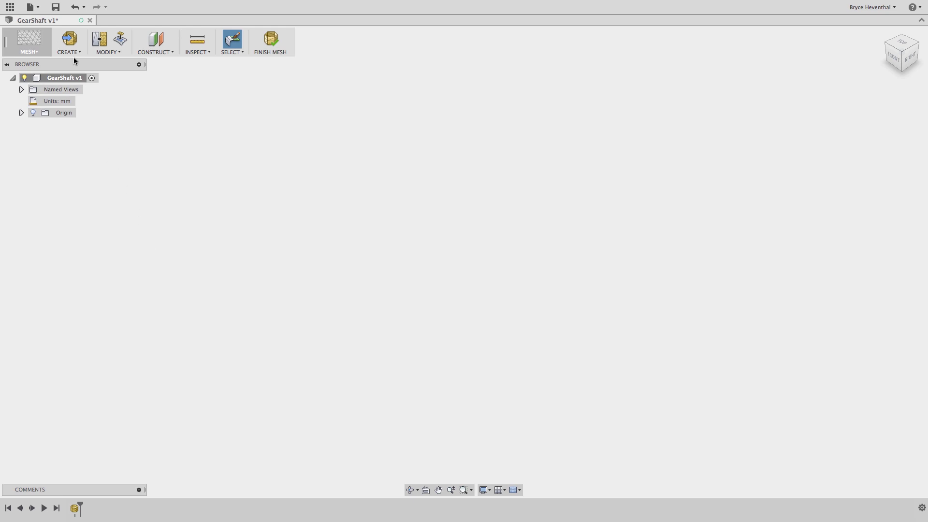
Step: Insert the Crank_Shaft.stl mesh into the design and set its unit type to Inch
{"action": "left_click", "coordinate": [69, 50]}
{"action": "left_click", "coordinate": [71, 64]}
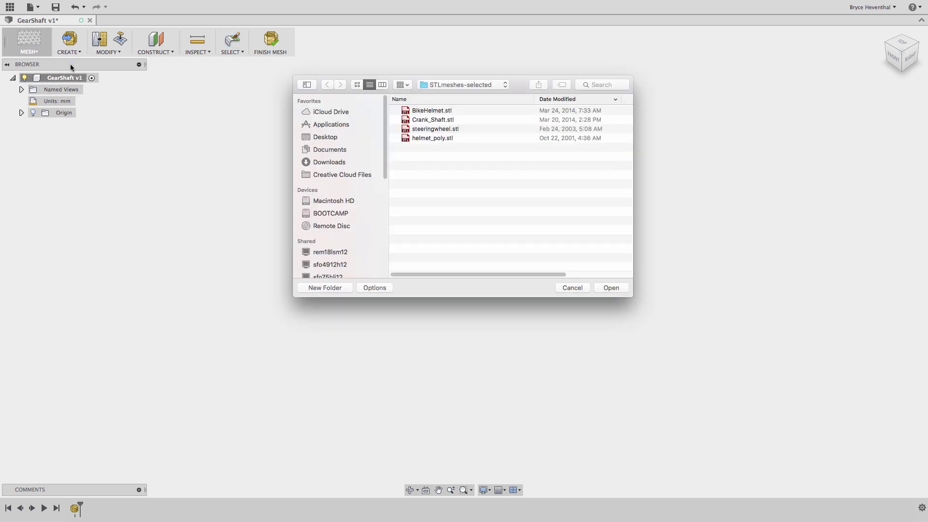
{"action": "left_click", "coordinate": [421, 121]}
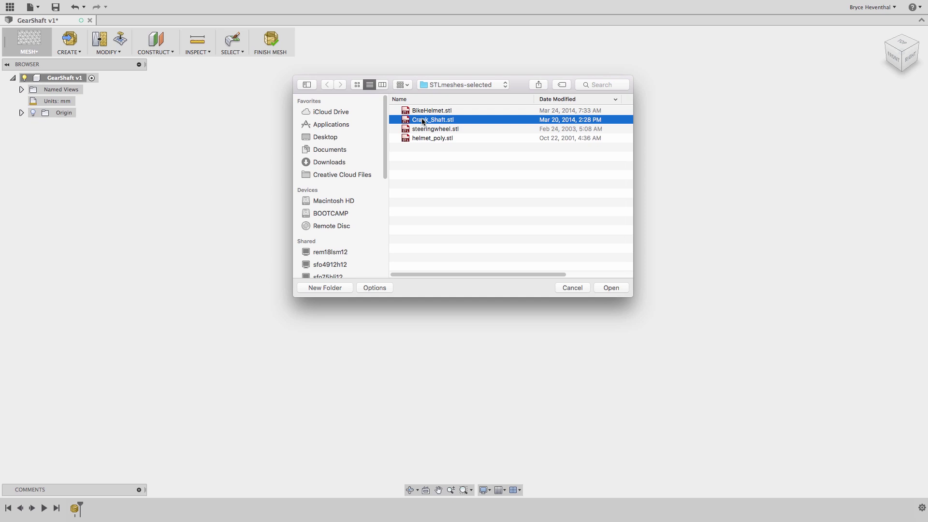
{"action": "double_click", "coordinate": [422, 120]}
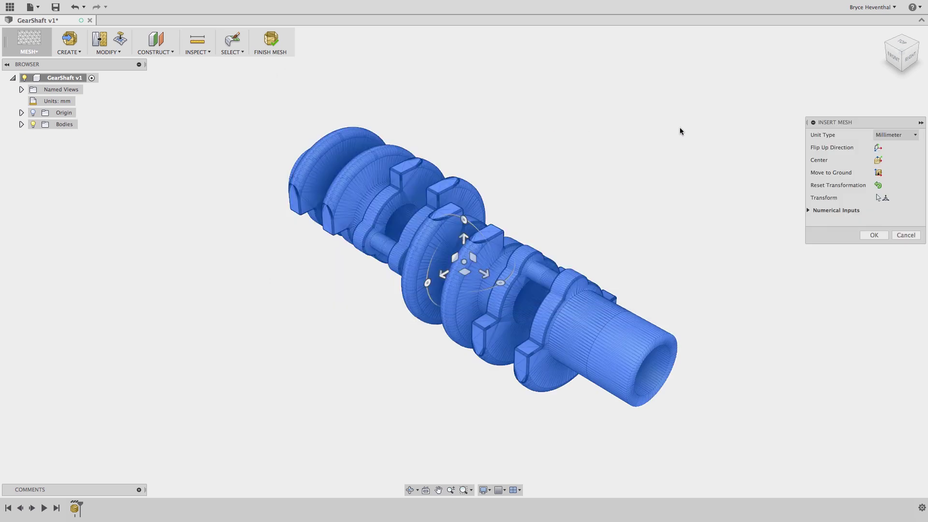
{"action": "left_click", "coordinate": [888, 136]}
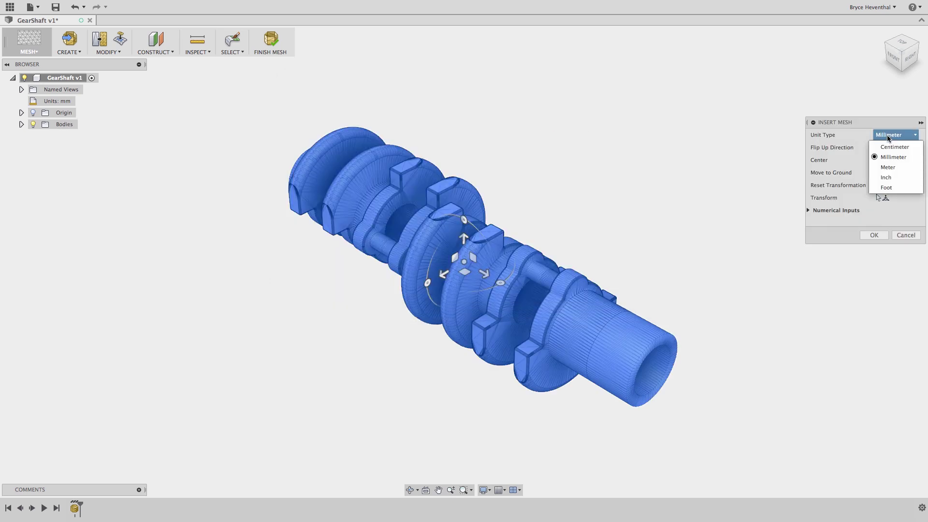
{"action": "left_click", "coordinate": [886, 177]}
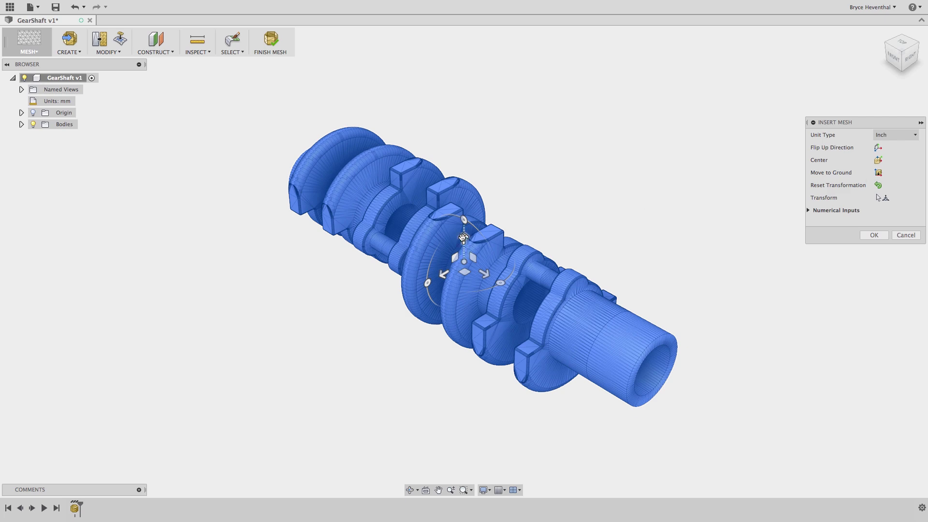
Step: Move the inserted crankshaft mesh upward about 546 mm and rotate it 90 degrees
{"action": "left_click_drag", "start_coordinate": [463, 238], "coordinate": [470, 157]}
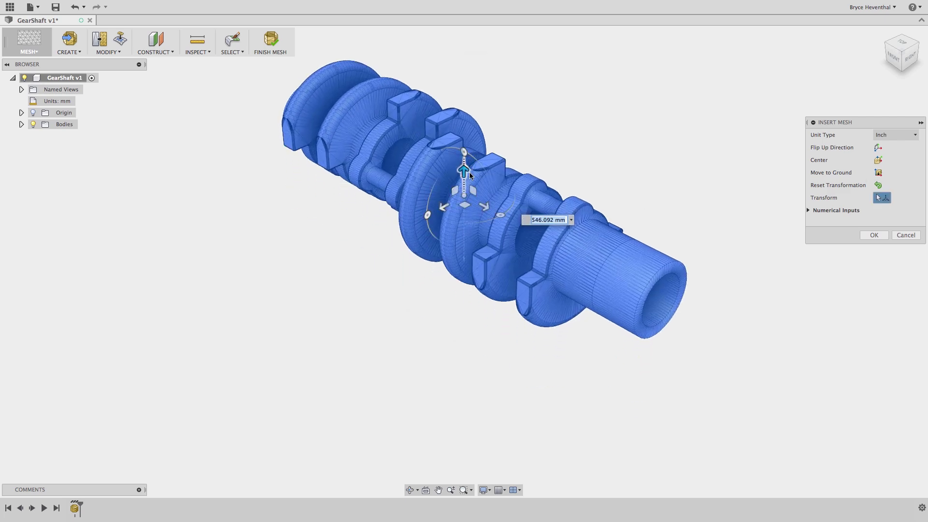
{"action": "left_click", "coordinate": [502, 214]}
{"action": "left_click_drag", "start_coordinate": [505, 212], "coordinate": [501, 176]}
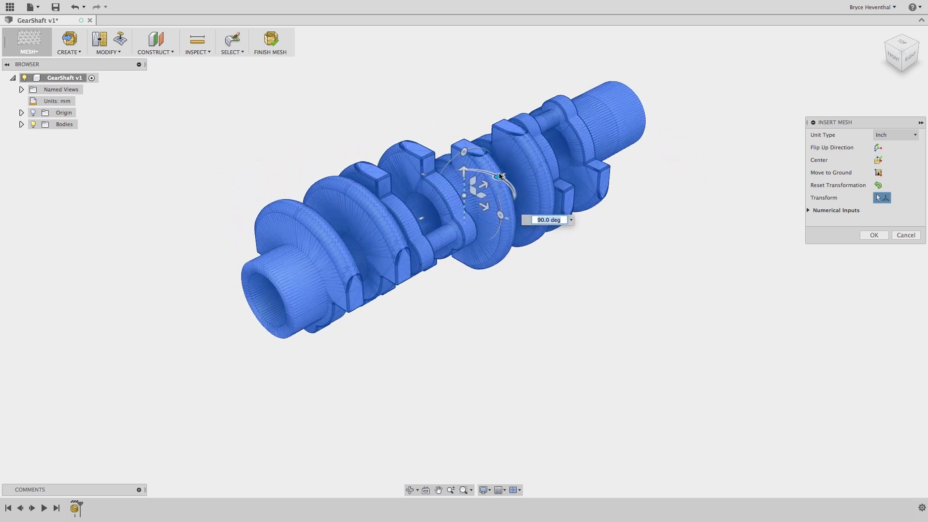
Step: Center the crankshaft mesh, move it to the ground, flip its up direction and complete the insertion
{"action": "left_click", "coordinate": [876, 161]}
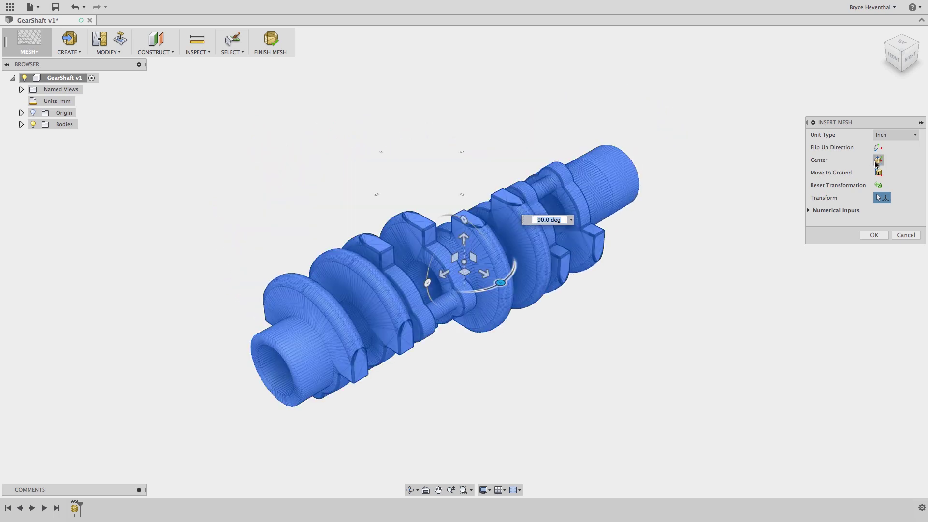
{"action": "left_click", "coordinate": [878, 173]}
{"action": "left_click", "coordinate": [877, 147]}
{"action": "left_click", "coordinate": [878, 148]}
{"action": "left_click", "coordinate": [877, 148]}
{"action": "left_click", "coordinate": [874, 235]}
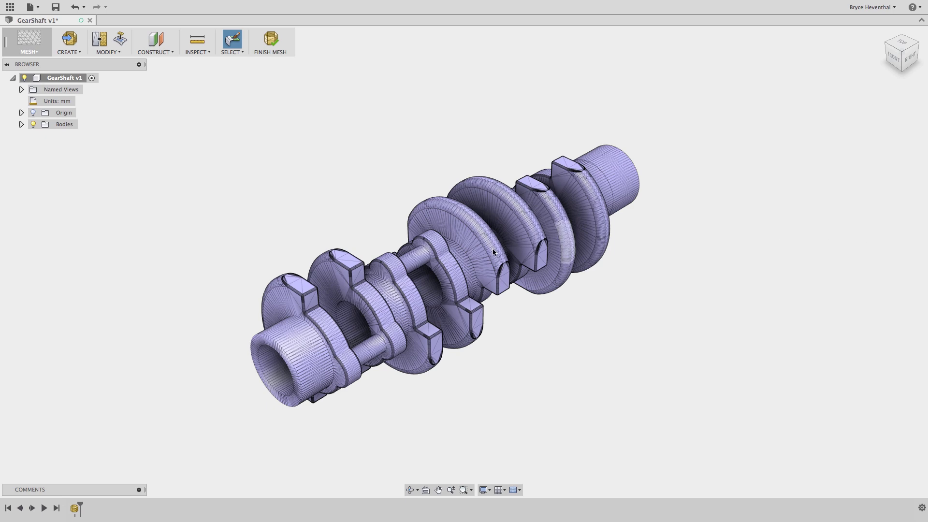
Step: Remesh the whole crankshaft body adaptively with density 1.5, preserving sharp edges and previewing the result
{"action": "scroll", "coordinate": [456, 259], "scroll_direction": "up", "scroll_amount": 8}
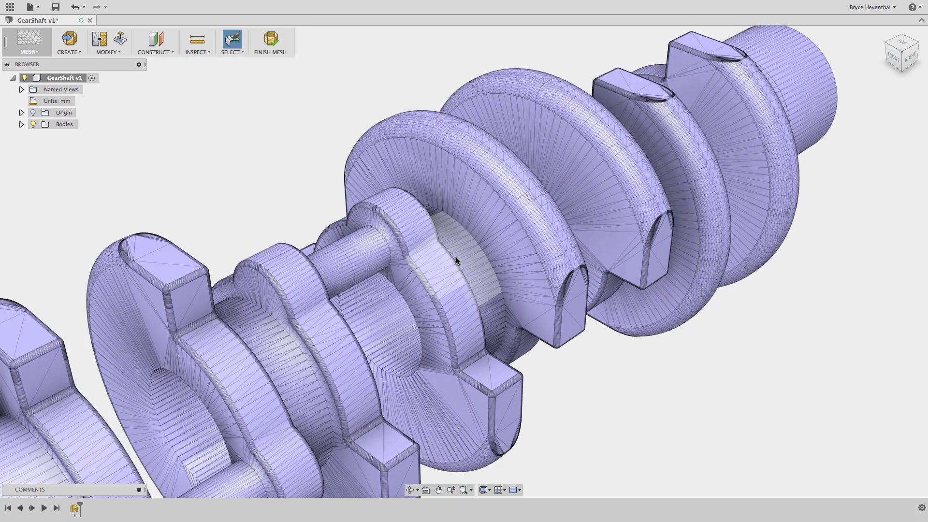
{"action": "left_click", "coordinate": [107, 52]}
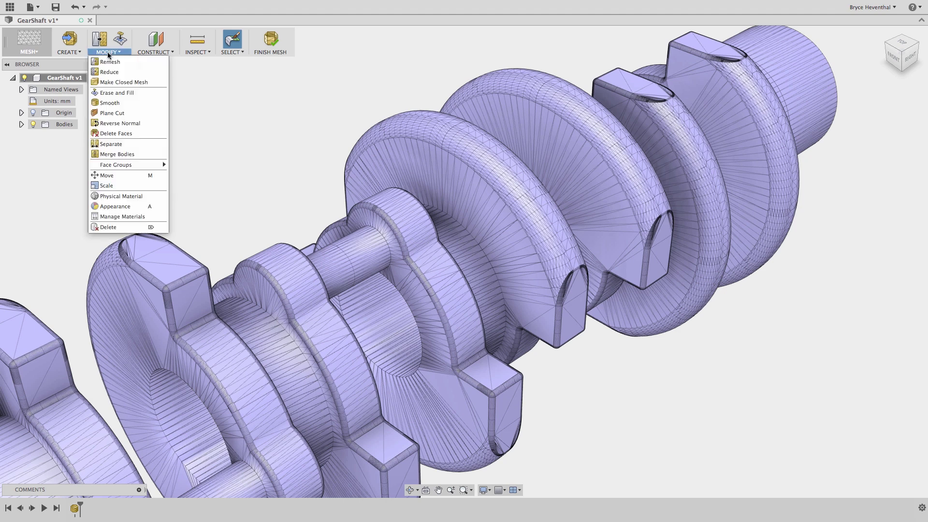
{"action": "left_click", "coordinate": [110, 61]}
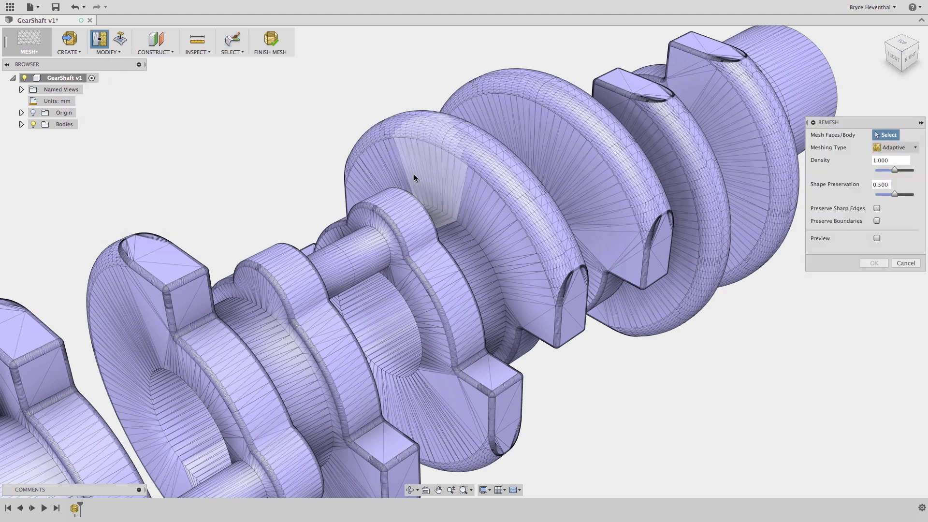
{"action": "left_click", "coordinate": [22, 124]}
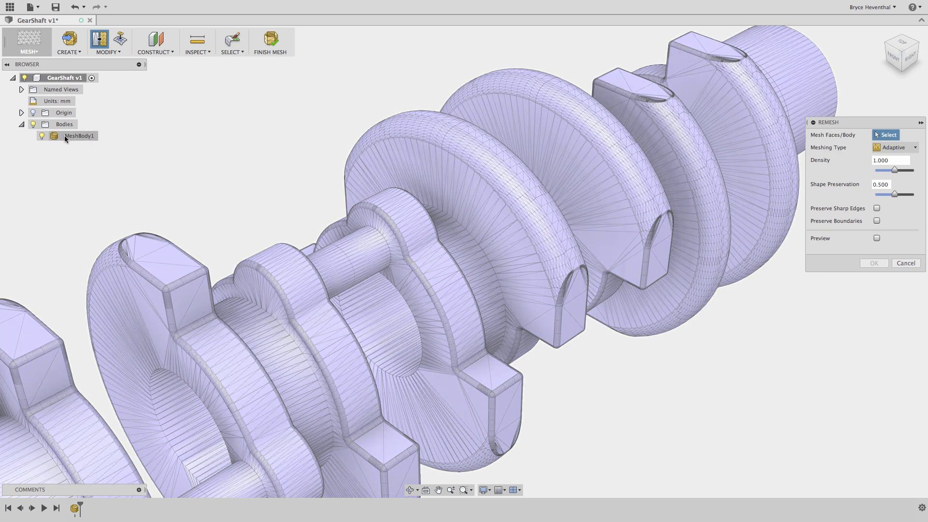
{"action": "left_click", "coordinate": [65, 135]}
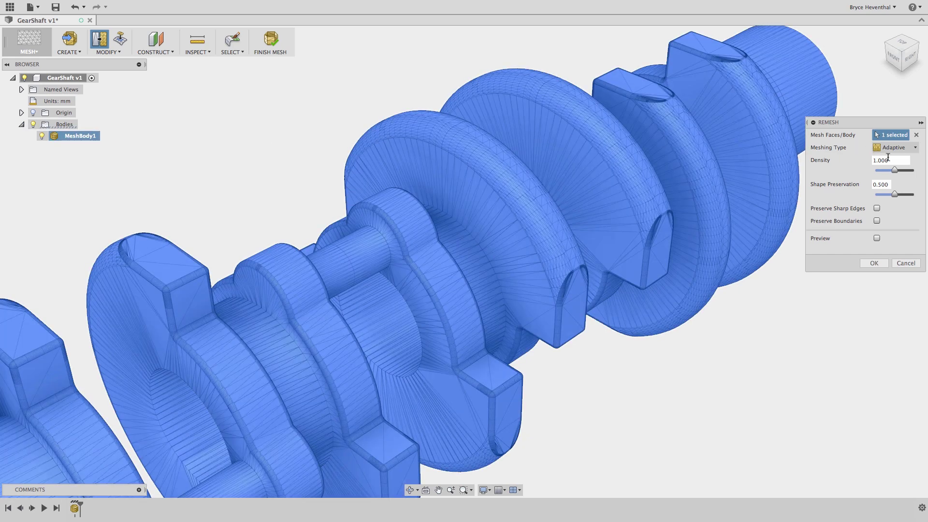
{"action": "left_click_drag", "start_coordinate": [888, 159], "coordinate": [865, 163]}
{"action": "type", "text": "1.5"}
{"action": "left_click", "coordinate": [877, 238]}
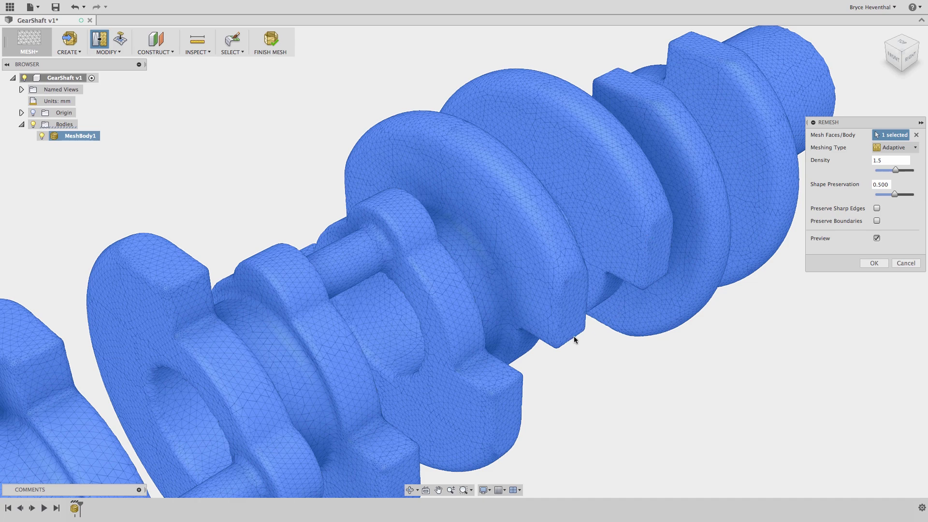
{"action": "left_click", "coordinate": [876, 209]}
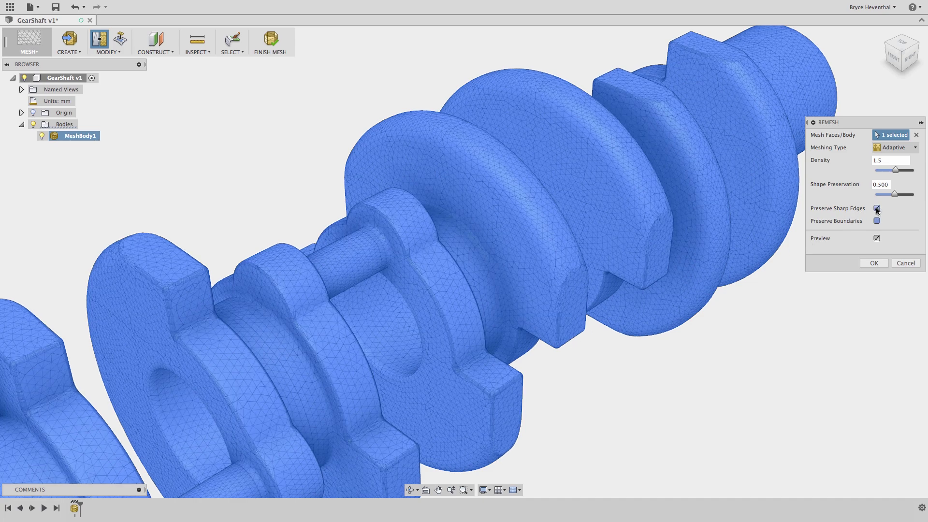
{"action": "left_click", "coordinate": [873, 263]}
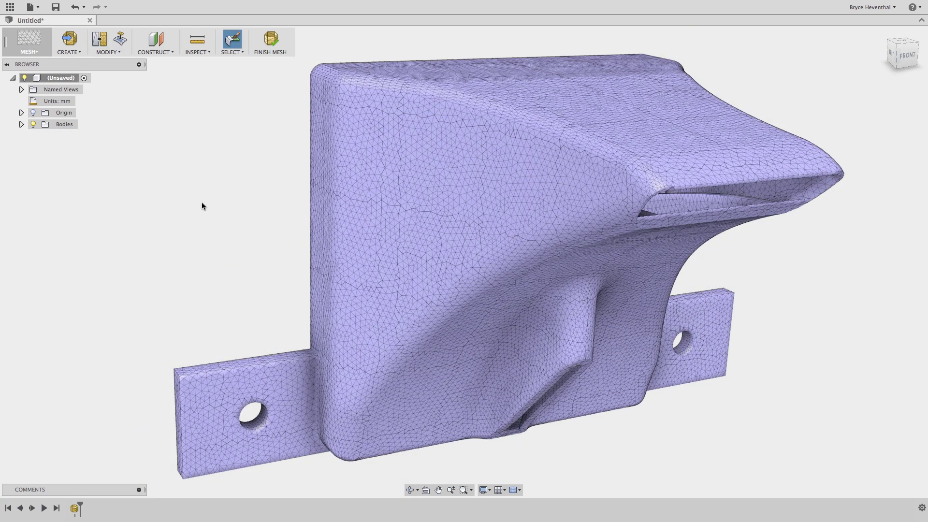
Step: Reduce the duct mesh body adaptively to a density of 0.5, with preview enabled
{"action": "left_click", "coordinate": [117, 53]}
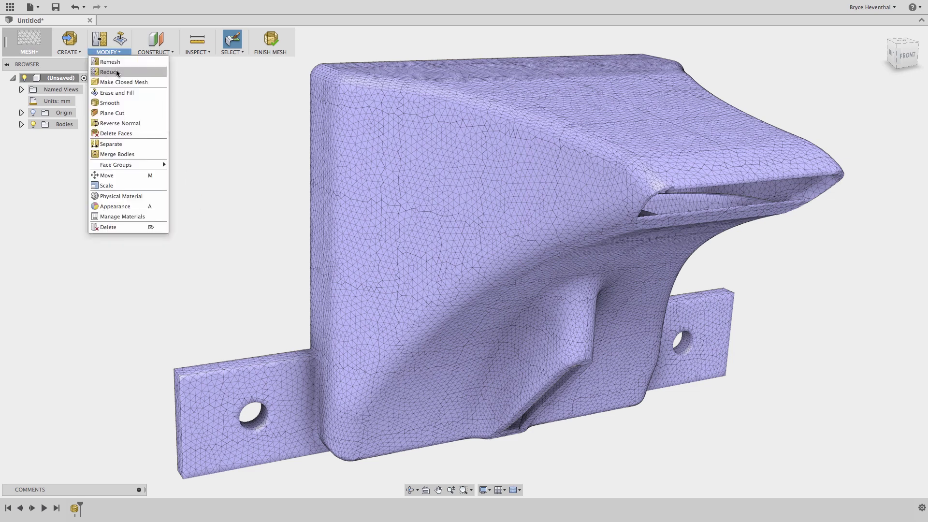
{"action": "left_click", "coordinate": [116, 69]}
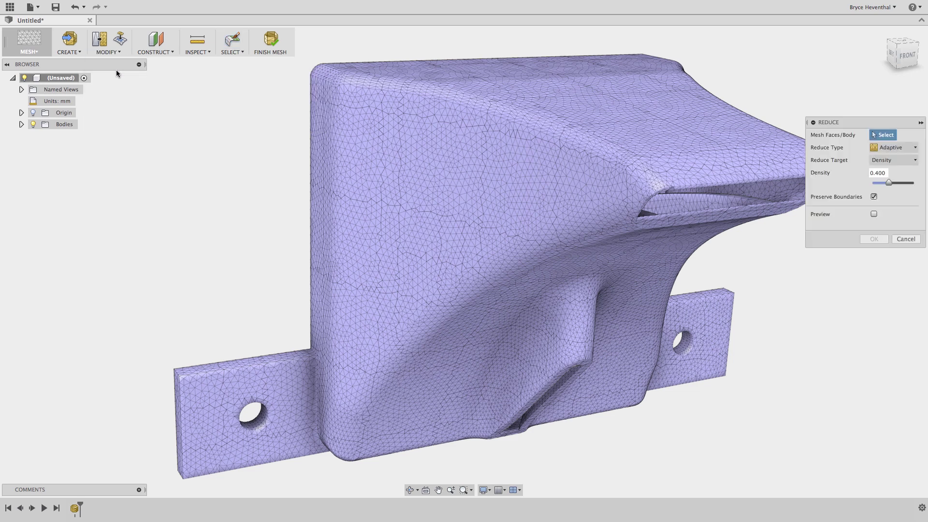
{"action": "left_click", "coordinate": [373, 148]}
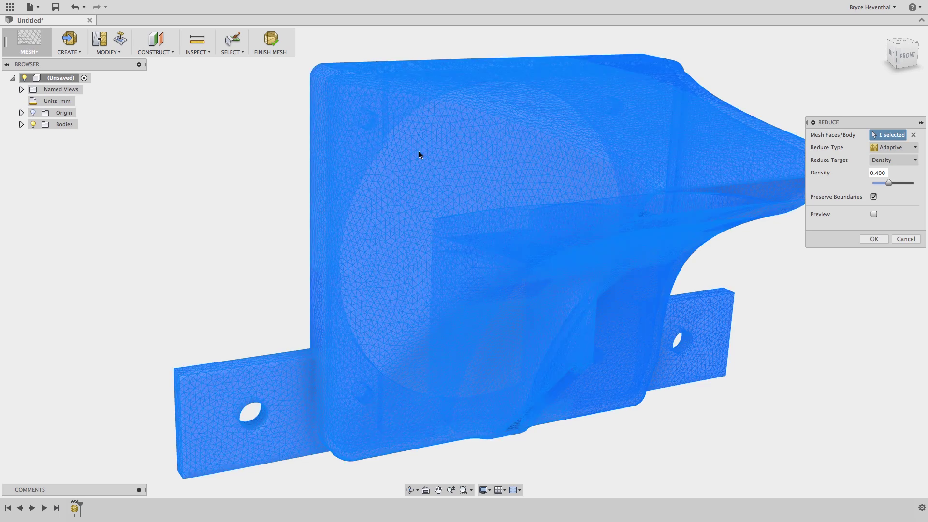
{"action": "left_click", "coordinate": [894, 161]}
{"action": "left_click", "coordinate": [889, 172]}
{"action": "left_click", "coordinate": [874, 214]}
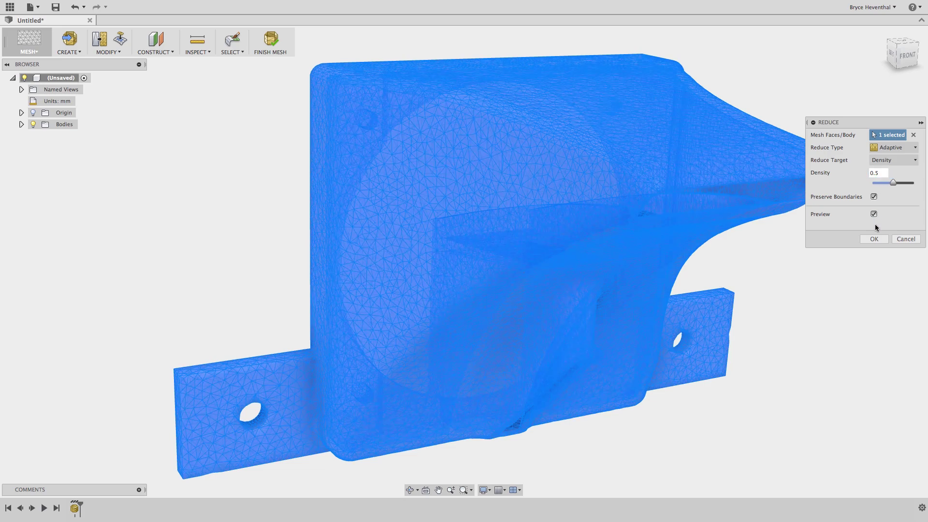
{"action": "left_click", "coordinate": [874, 240]}
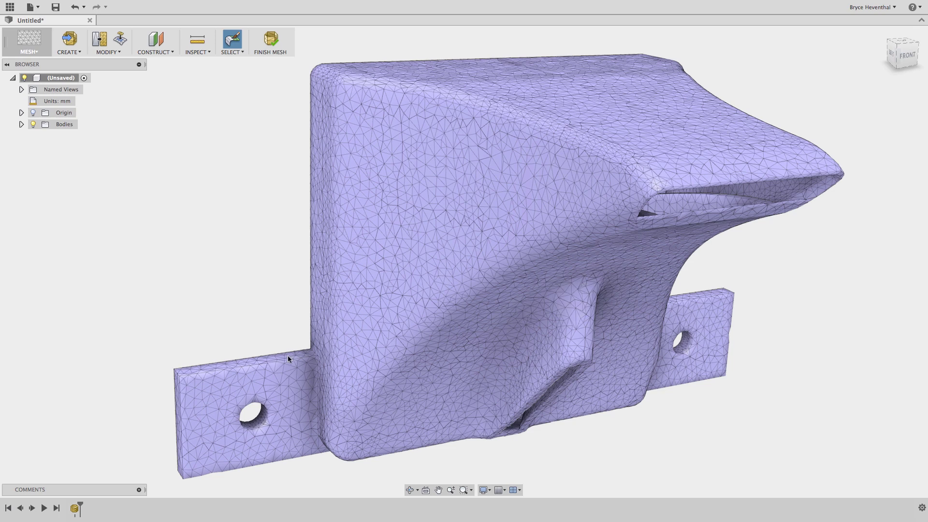
Step: Open the Mesh Palette and resize the selection brush, first enlarging it and then shrinking it to fit the near mounting tab
{"action": "middle_click_drag", "start_coordinate": [288, 355], "coordinate": [334, 324]}
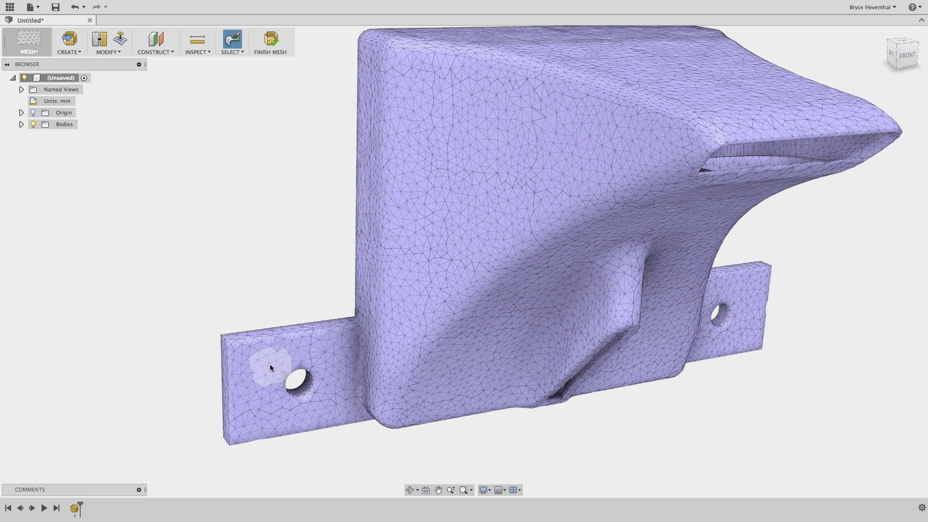
{"action": "scroll", "coordinate": [270, 364], "scroll_direction": "up", "scroll_amount": 3}
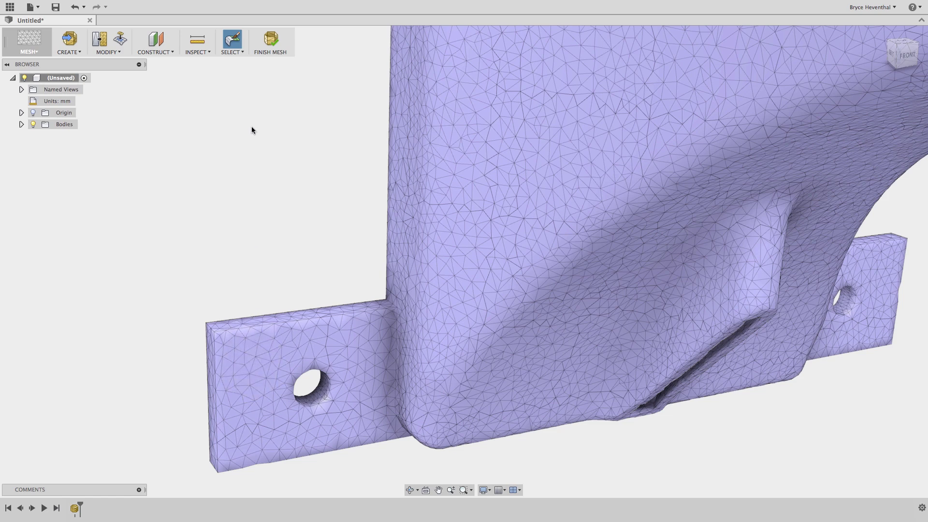
{"action": "left_click", "coordinate": [243, 51]}
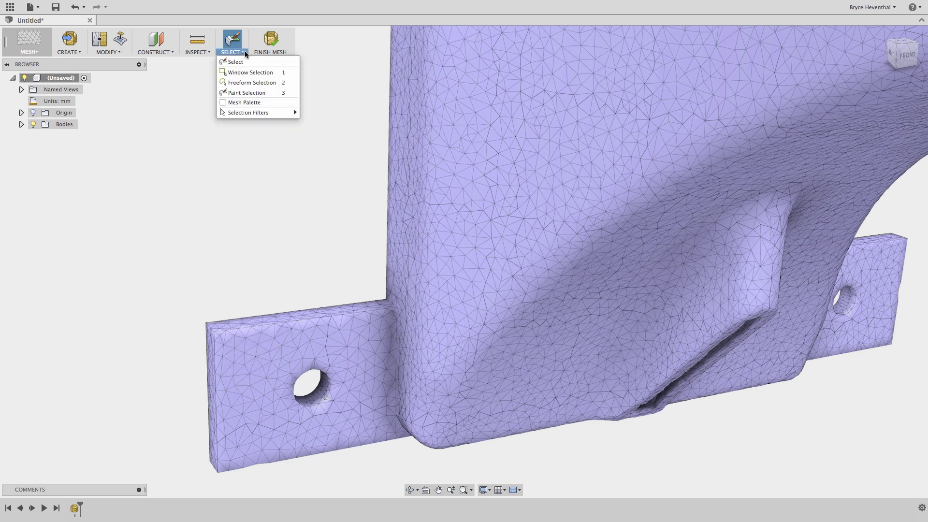
{"action": "left_click", "coordinate": [238, 102]}
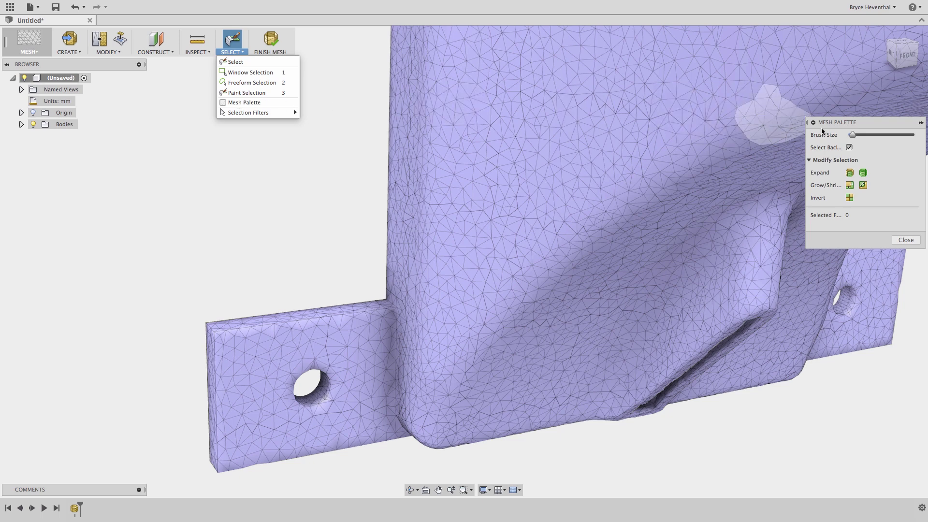
{"action": "left_click_drag", "start_coordinate": [852, 135], "coordinate": [904, 136]}
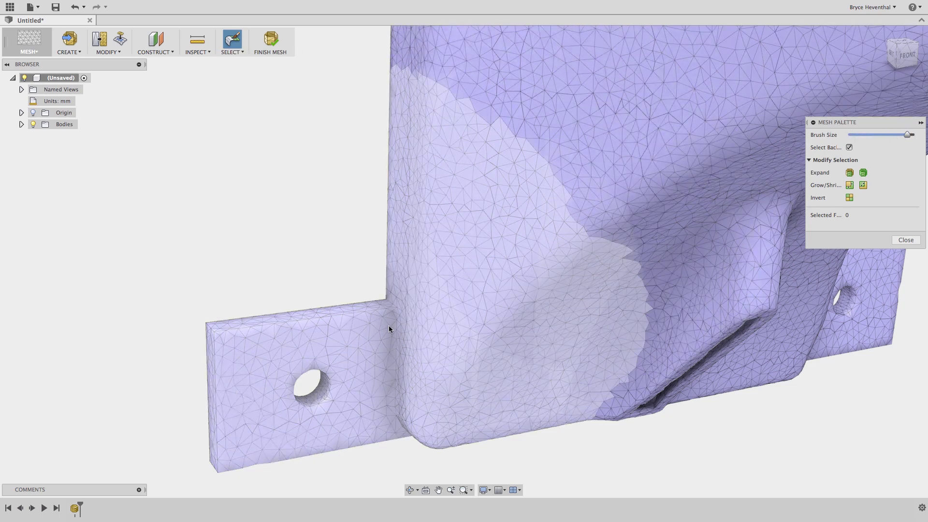
{"action": "key", "text": "bracketleft"}
{"action": "key", "text": "bracketleft"}
{"action": "key", "text": "bracketleft"}
{"action": "key", "text": "bracketleft"}
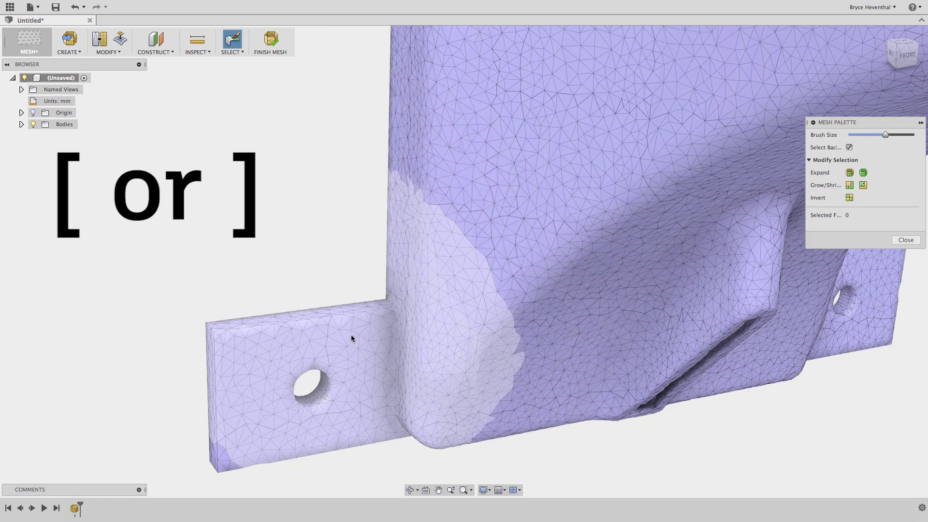
{"action": "key", "text": "bracketleft"}
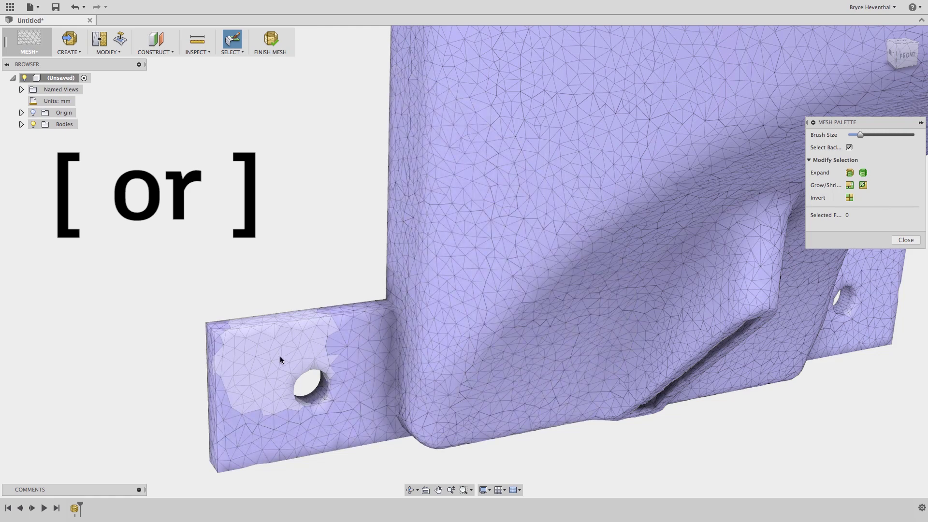
Step: Select a patch of mesh faces beside the mounting tab's hole and grow the selection across the tab
{"action": "left_click", "coordinate": [259, 367]}
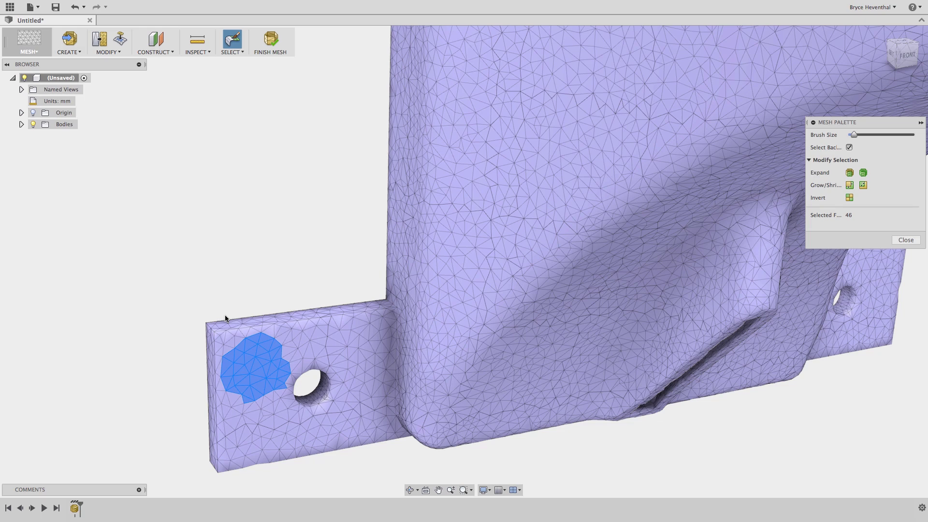
{"action": "key", "text": "bracketright"}
{"action": "key", "text": "bracketright"}
{"action": "key", "text": "bracketright"}
{"action": "key", "text": "bracketright"}
{"action": "key", "text": "bracketright"}
{"action": "key", "text": "bracketright"}
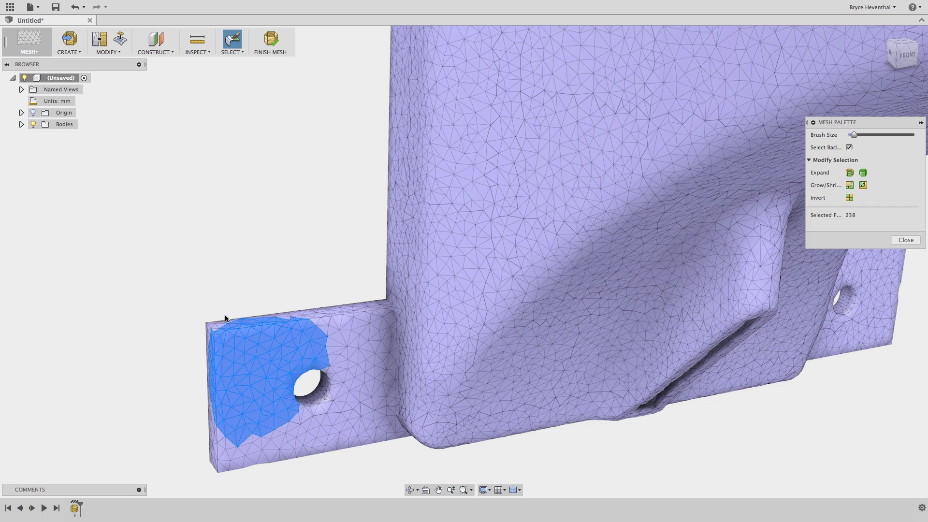
{"action": "key", "text": "bracketright"}
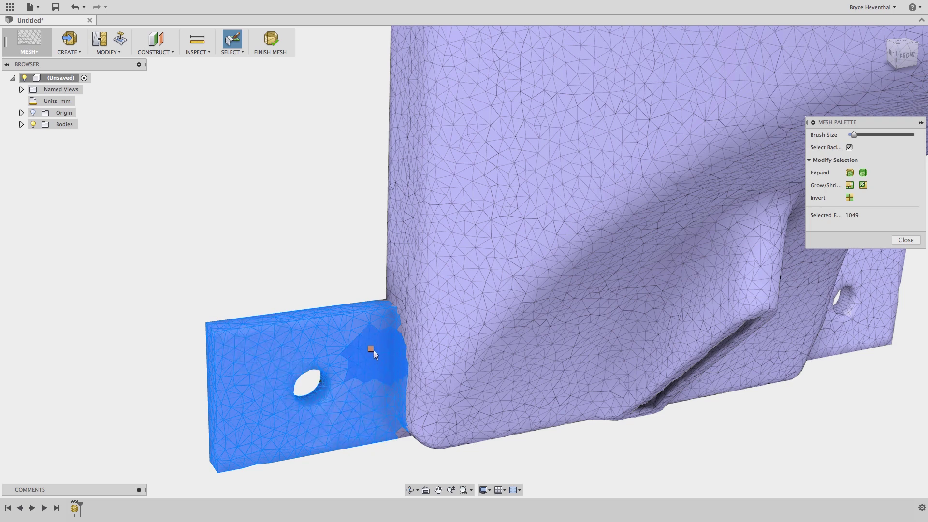
Step: Add the remaining faces where the mounting tab joins the duct, including those on the back, to the selection
{"action": "left_click", "coordinate": [372, 428]}
{"action": "mouse_move", "coordinate": [333, 418]}
{"action": "middle_mouse_down", "text": "shift"}
{"action": "mouse_move", "coordinate": [377, 400]}
{"action": "mouse_move", "coordinate": [358, 390]}
{"action": "mouse_move", "coordinate": [273, 442]}
{"action": "middle_mouse_up", "text": "shift"}
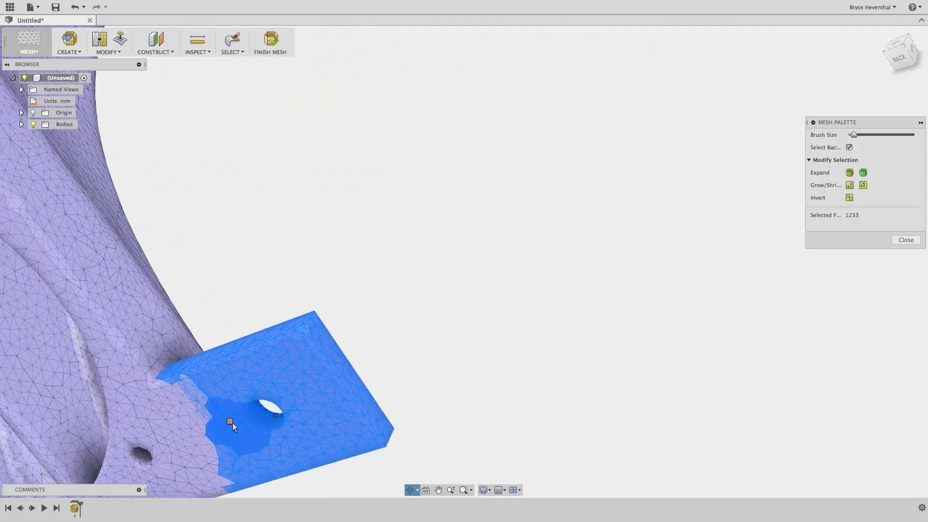
{"action": "left_click", "coordinate": [199, 387]}
{"action": "middle_click_drag", "start_coordinate": [242, 318], "coordinate": [498, 140]}
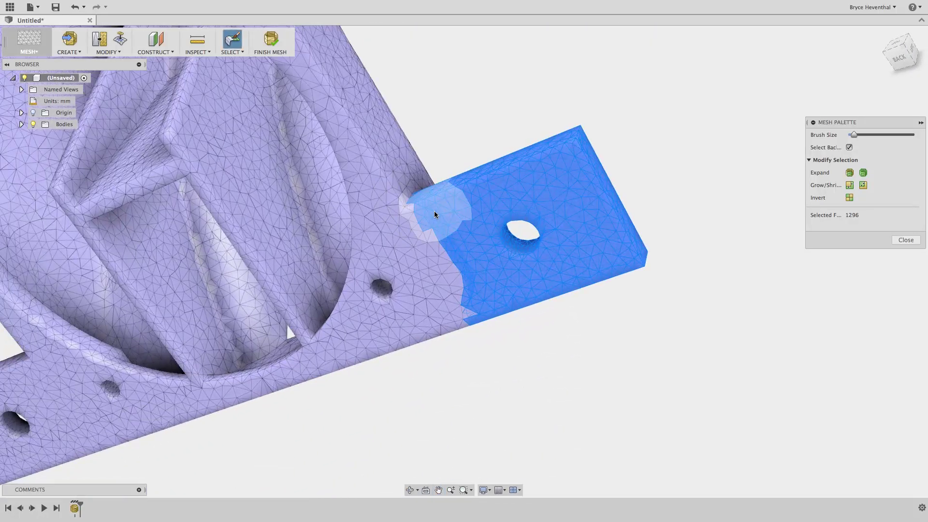
{"action": "left_click", "coordinate": [479, 288]}
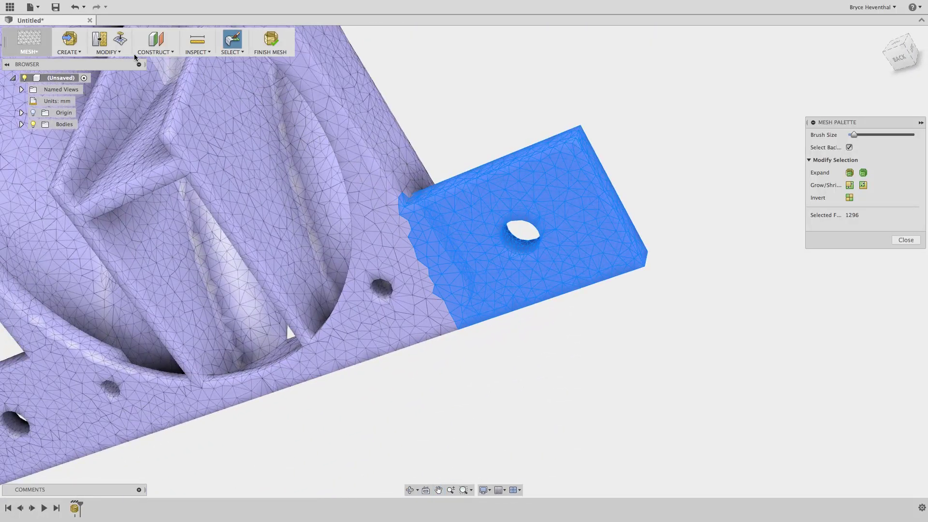
Step: Erase and fill the selected mounting tab faces of the duct mesh, using uniform meshing at a density of 1.000
{"action": "left_click", "coordinate": [106, 48]}
{"action": "left_click", "coordinate": [102, 94]}
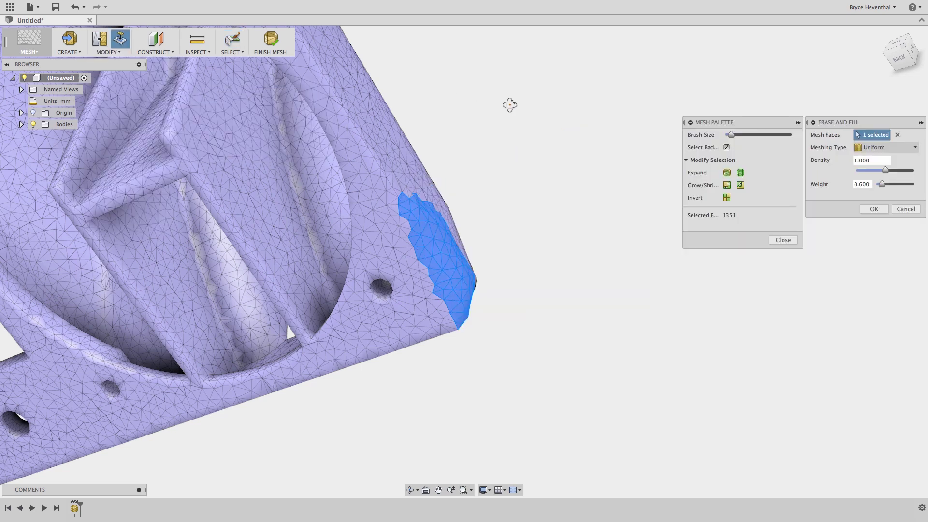
{"action": "middle_click_drag", "start_coordinate": [508, 103], "coordinate": [456, 125], "text": "shift"}
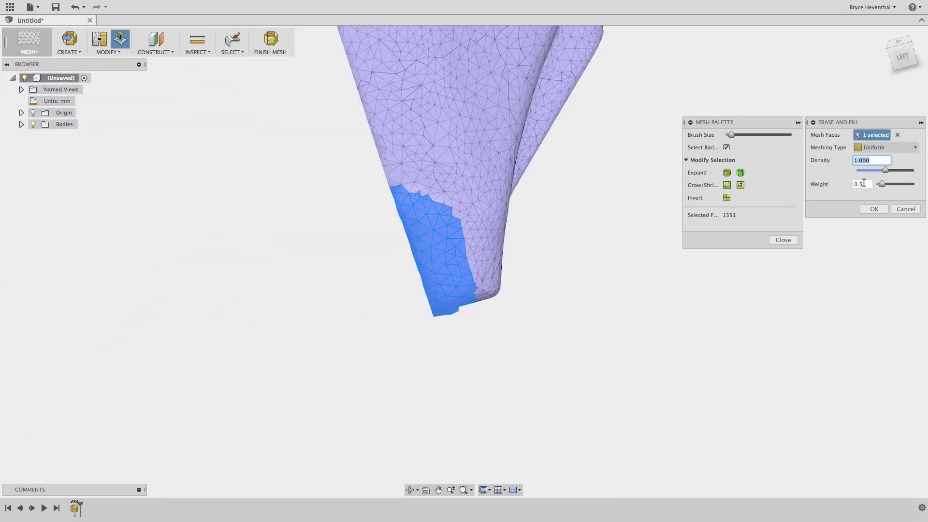
{"action": "left_click", "coordinate": [874, 208]}
{"action": "mouse_move", "coordinate": [646, 201]}
{"action": "middle_mouse_down", "text": "shift"}
{"action": "mouse_move", "coordinate": [617, 236]}
{"action": "mouse_move", "coordinate": [612, 317]}
{"action": "mouse_move", "coordinate": [630, 292]}
{"action": "middle_mouse_up", "text": "shift"}
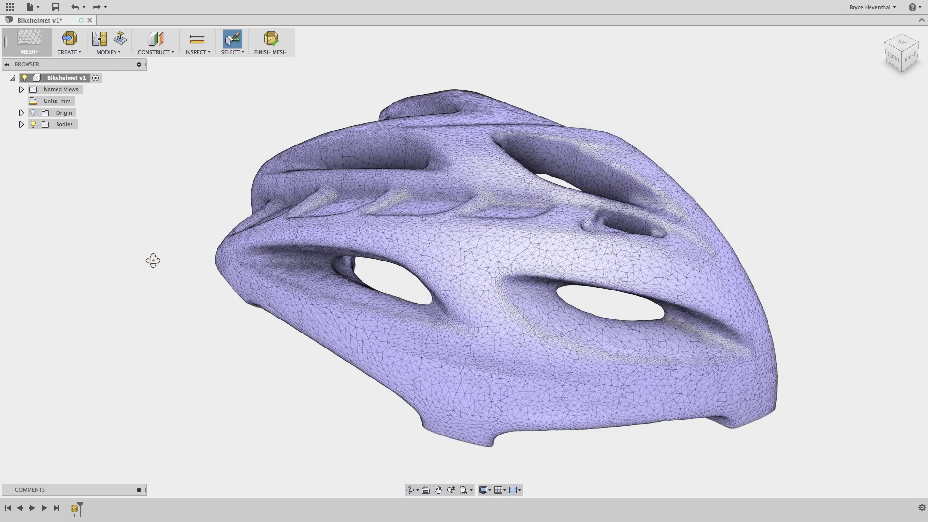
{"action": "middle_click_drag", "start_coordinate": [152, 260], "coordinate": [157, 192], "text": "shift"}
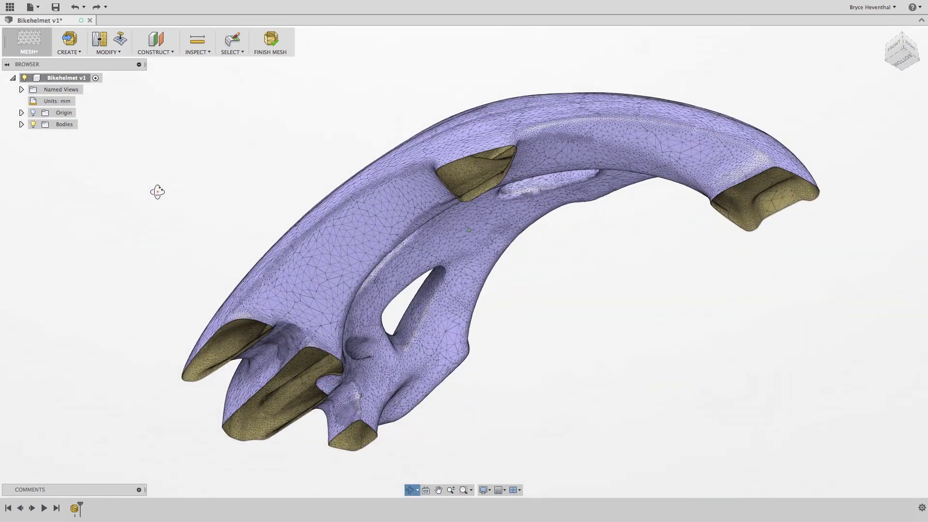
{"action": "key", "text": "Escape"}
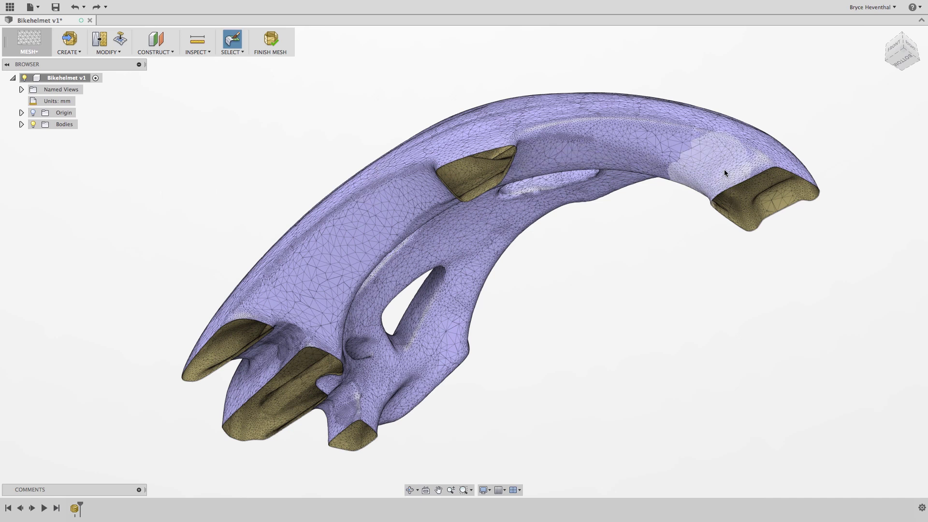
{"action": "left_click", "coordinate": [791, 172]}
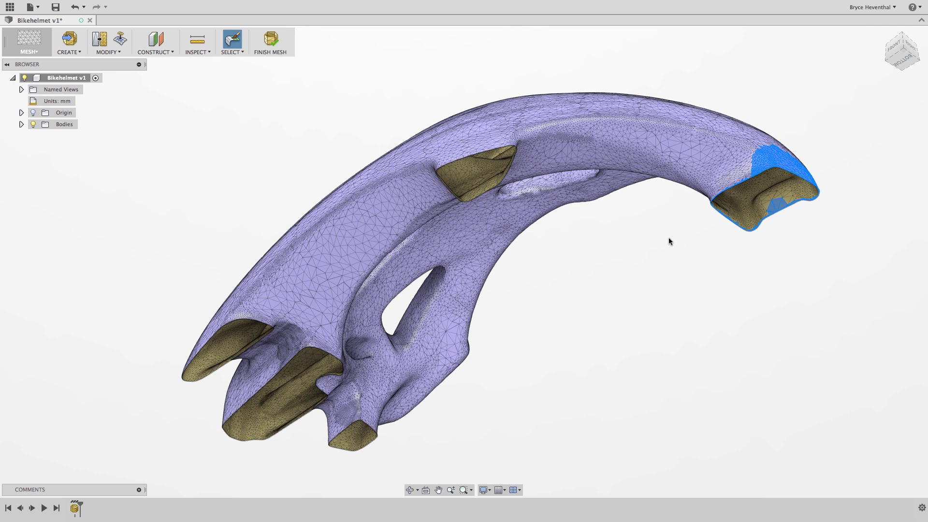
{"action": "left_click", "coordinate": [669, 238]}
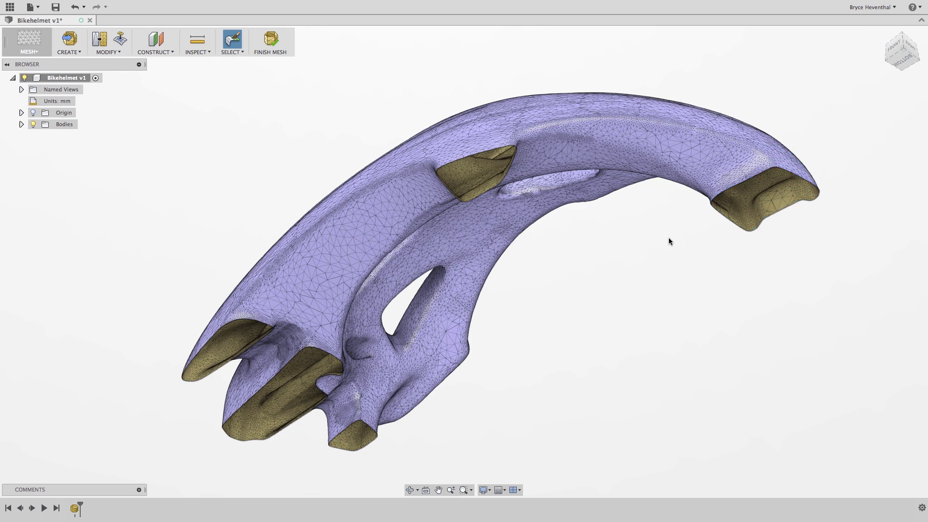
Step: Make the bike helmet mesh a closed mesh, using the Preserve Sharp Edges rebuild mode at a lowered density
{"action": "left_click", "coordinate": [112, 50]}
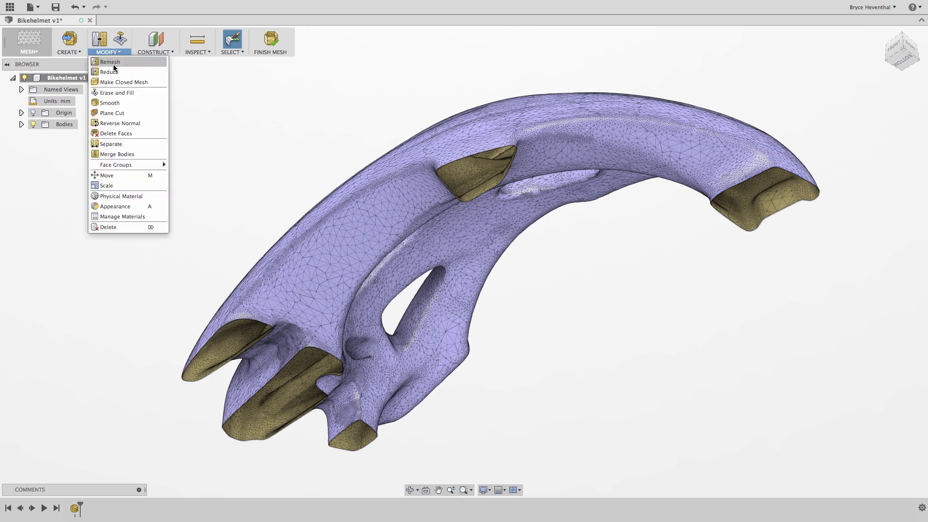
{"action": "left_click", "coordinate": [114, 84]}
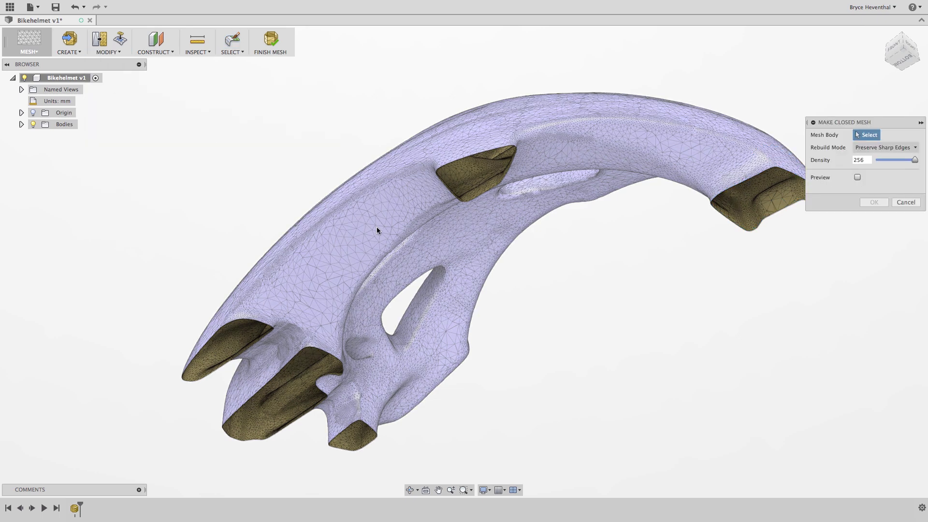
{"action": "left_click", "coordinate": [376, 226]}
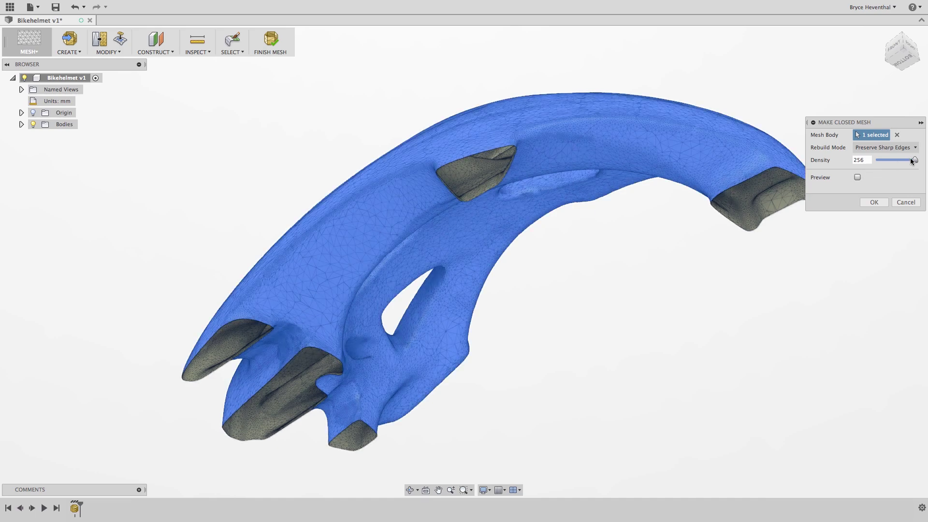
{"action": "left_click_drag", "start_coordinate": [914, 160], "coordinate": [899, 161]}
{"action": "left_click", "coordinate": [874, 202]}
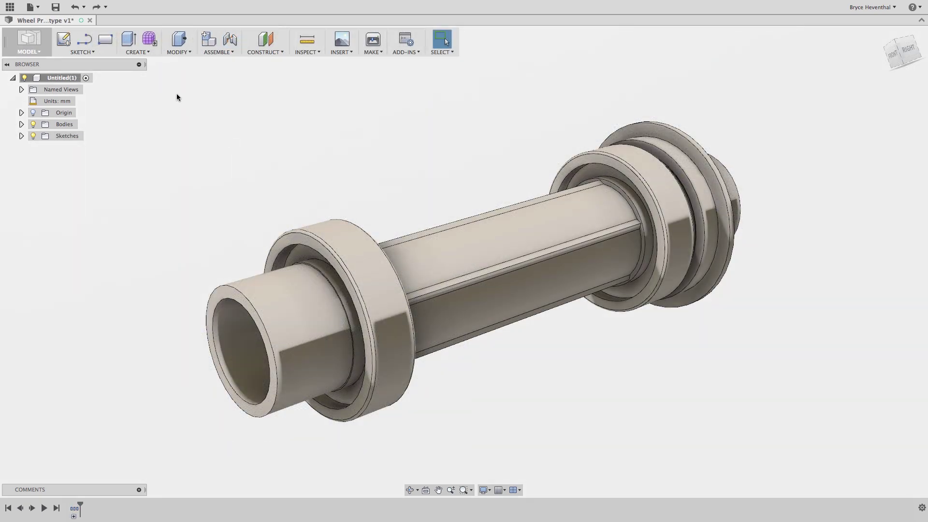
Step: Create a mesh feature in the wheel prototype and convert the solid hub to a new mesh body with High refinement
{"action": "left_click", "coordinate": [143, 53]}
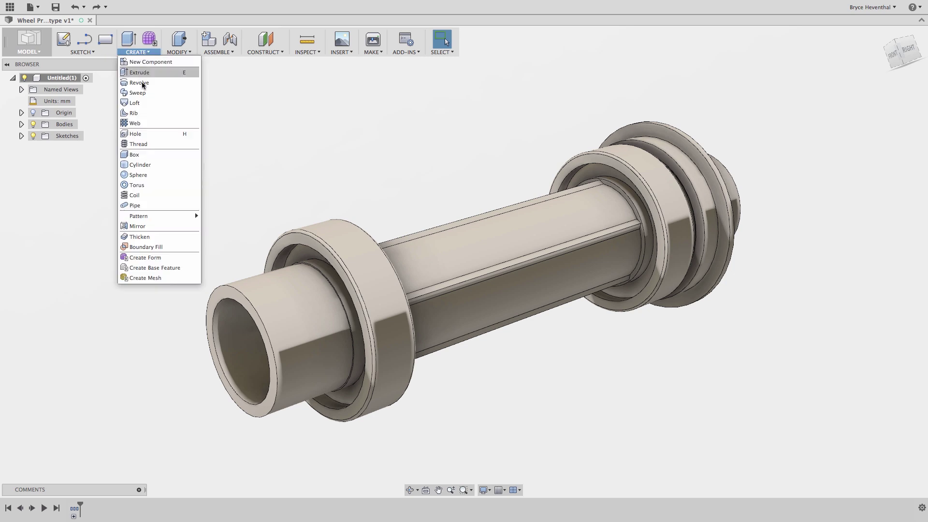
{"action": "left_click", "coordinate": [145, 277]}
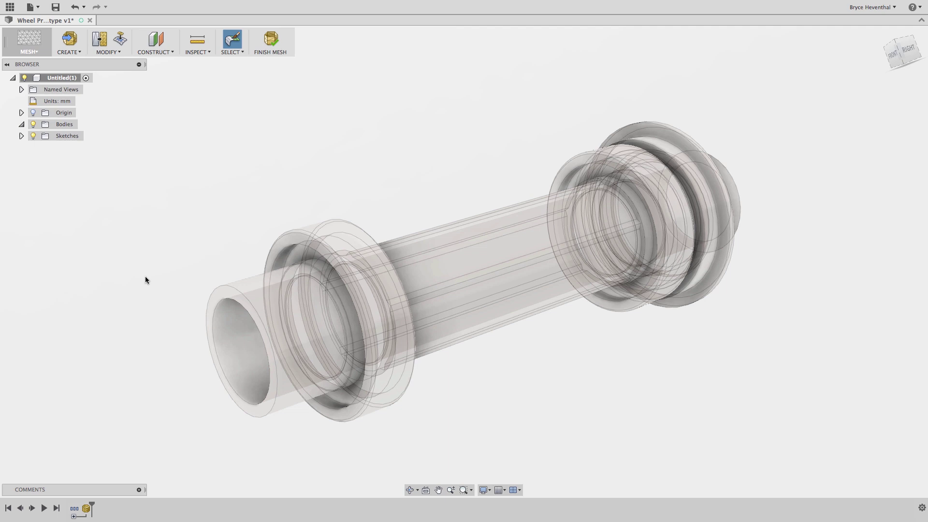
{"action": "left_click", "coordinate": [71, 51]}
{"action": "left_click", "coordinate": [72, 73]}
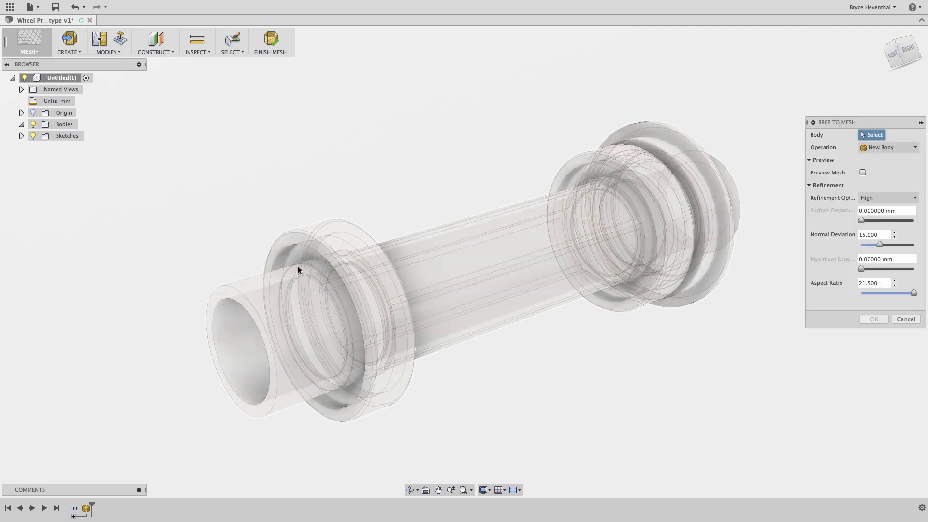
{"action": "left_click", "coordinate": [321, 297]}
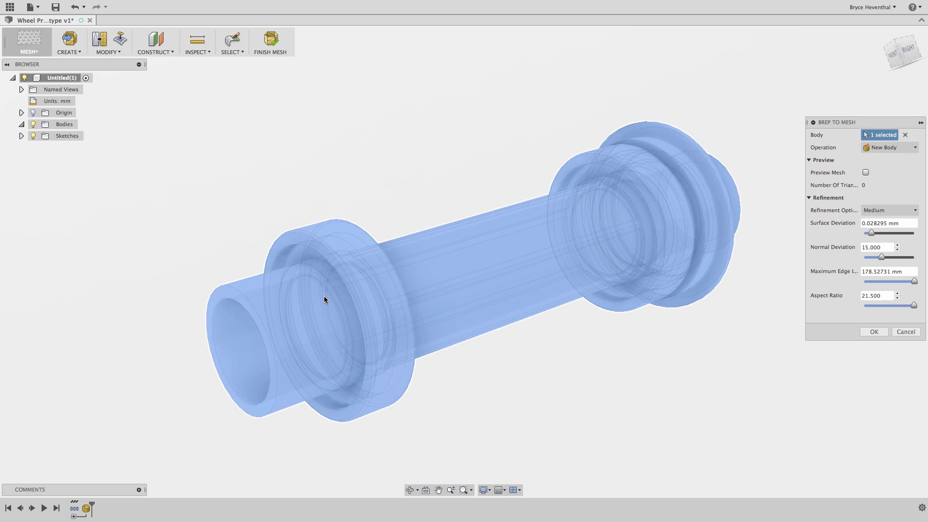
{"action": "left_click", "coordinate": [871, 215]}
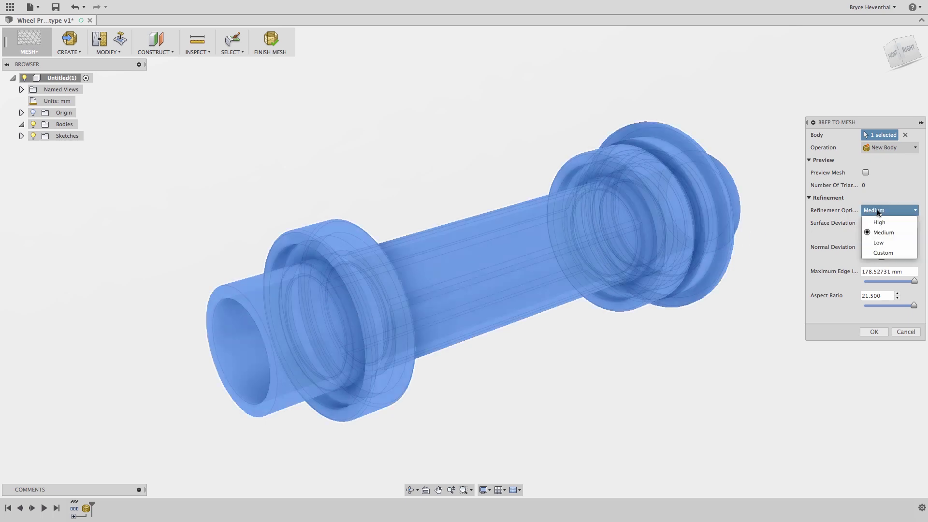
{"action": "left_click", "coordinate": [875, 218]}
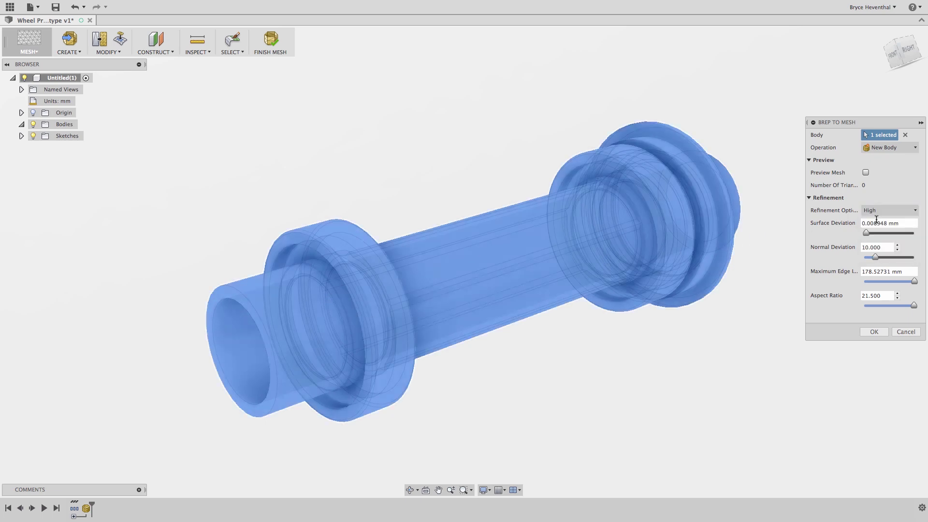
{"action": "left_click", "coordinate": [879, 334]}
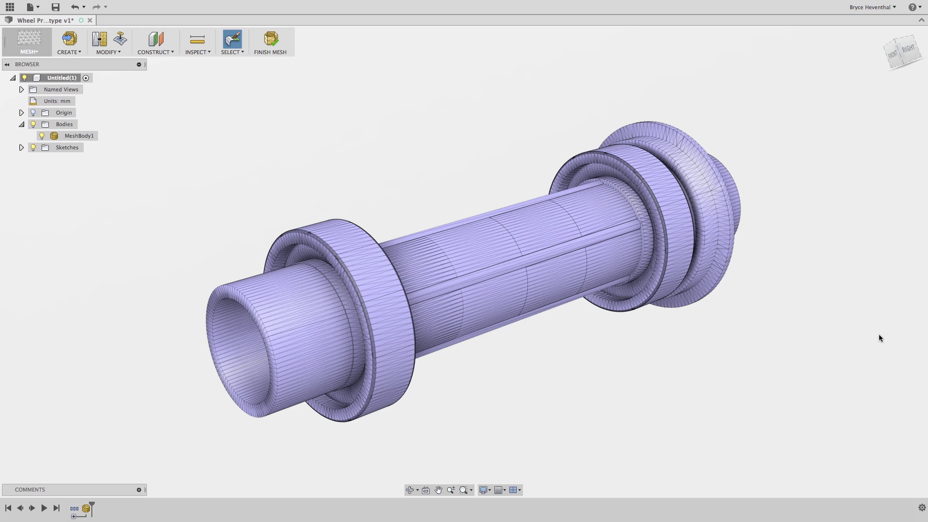
Step: Insert WheelScan2.stl as a mesh, center it, and rotate it -90 degrees about the vertical axis to align with the hub
{"action": "left_click", "coordinate": [68, 39]}
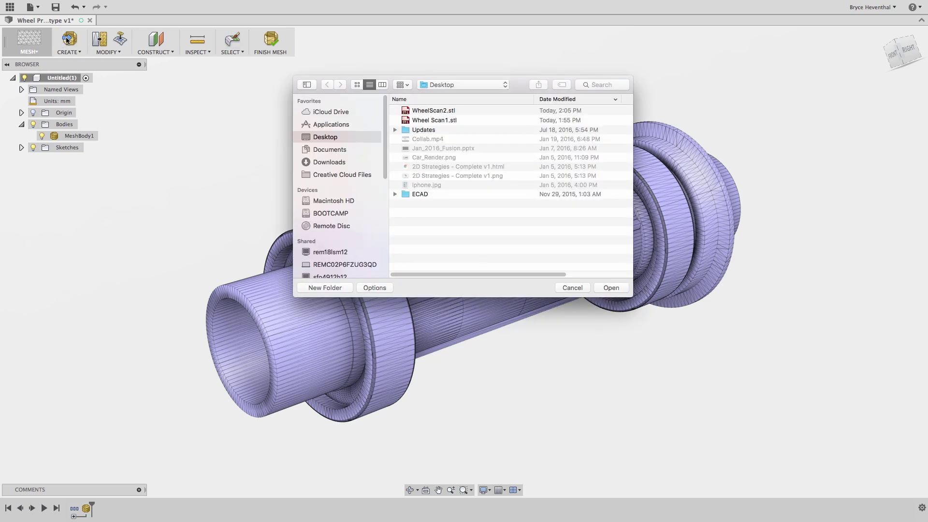
{"action": "left_click", "coordinate": [434, 110]}
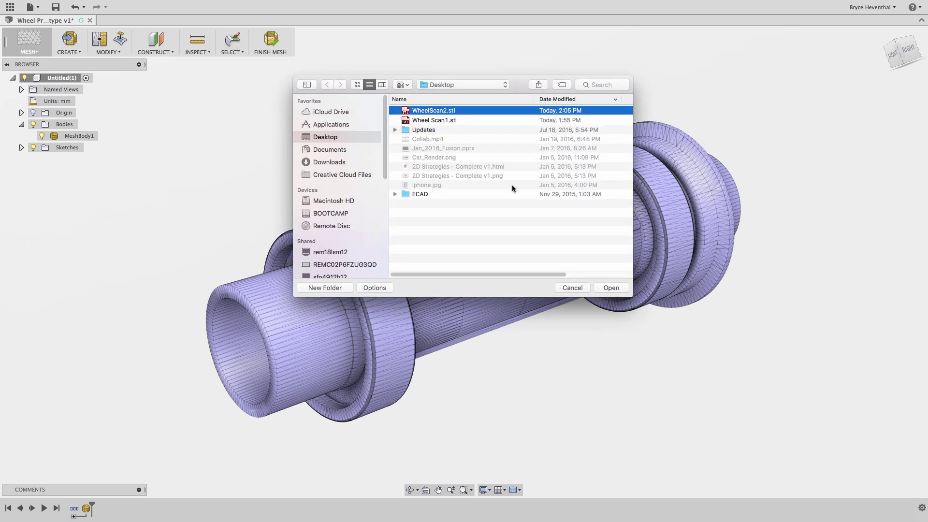
{"action": "left_click", "coordinate": [612, 288]}
{"action": "left_click", "coordinate": [877, 160]}
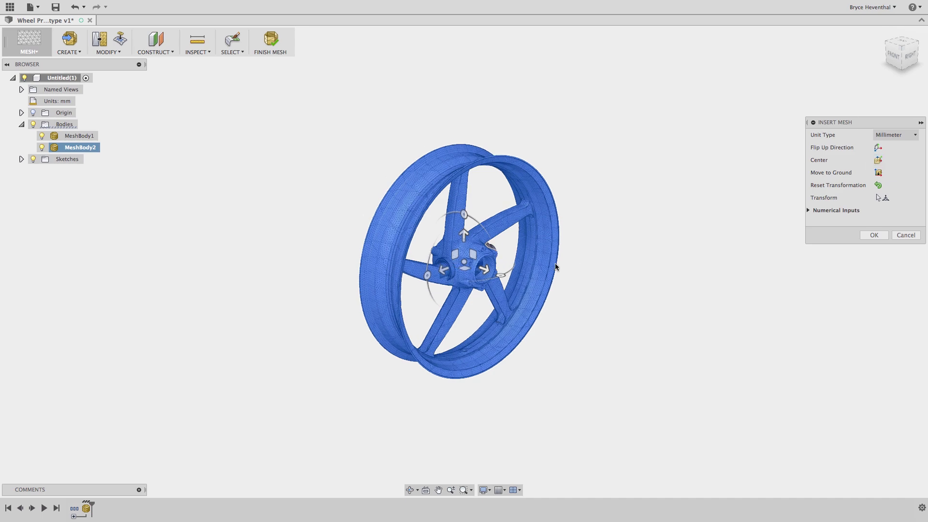
{"action": "left_click_drag", "start_coordinate": [495, 274], "coordinate": [421, 273]}
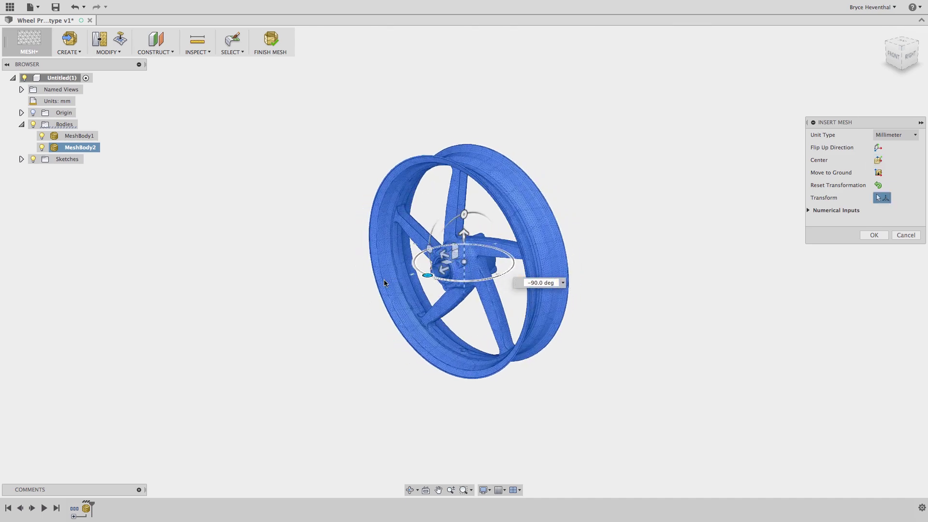
{"action": "right_click", "coordinate": [383, 279]}
{"action": "left_click", "coordinate": [412, 280]}
Step: Merge the hub and wheel mesh bodies into a single mesh body without keeping the tool bodies
{"action": "mouse_move", "coordinate": [332, 300]}
{"action": "middle_mouse_down", "text": "shift"}
{"action": "mouse_move", "coordinate": [375, 292]}
{"action": "mouse_move", "coordinate": [342, 303]}
{"action": "middle_mouse_up", "text": "shift"}
{"action": "left_click", "coordinate": [108, 46]}
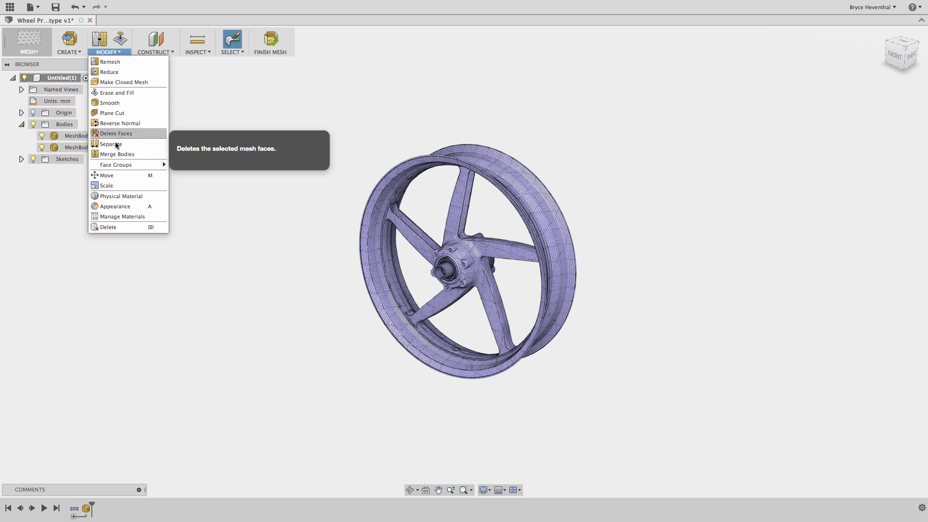
{"action": "left_click", "coordinate": [117, 154]}
{"action": "left_click", "coordinate": [444, 268]}
{"action": "left_click", "coordinate": [416, 233]}
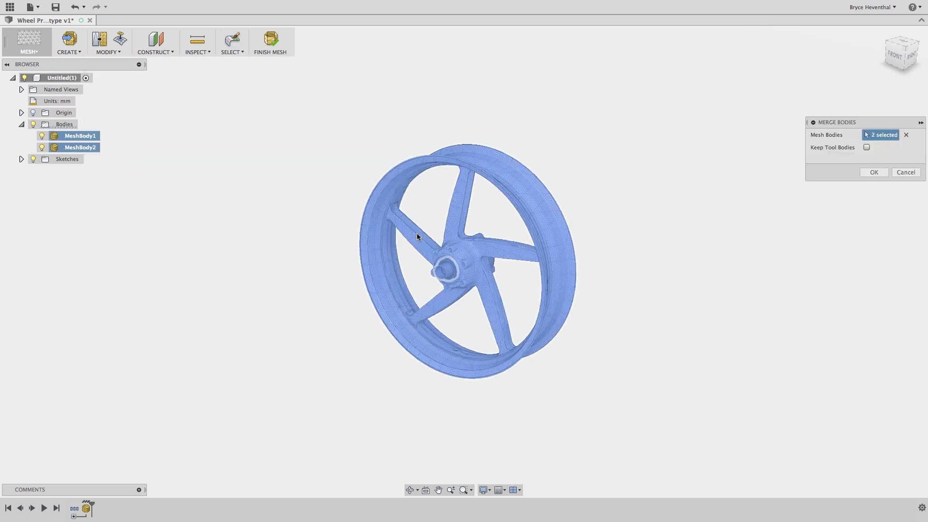
{"action": "left_click", "coordinate": [873, 173]}
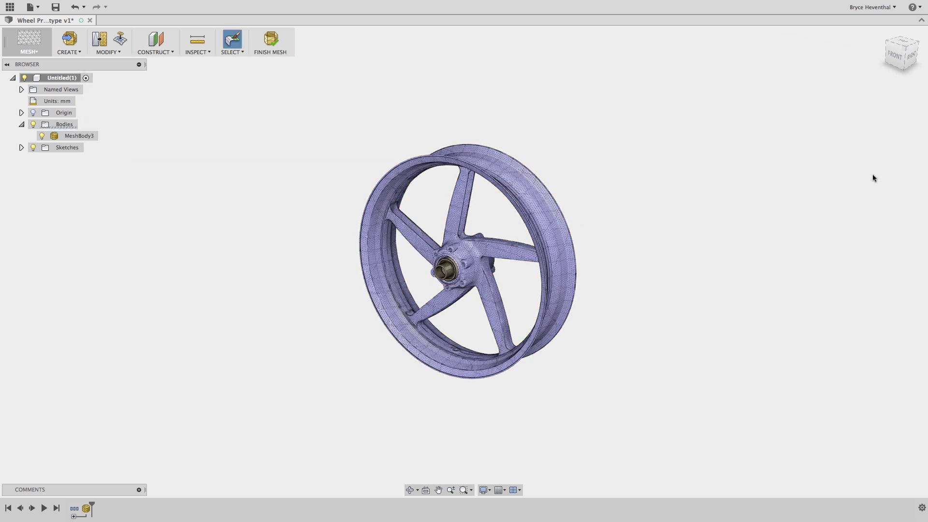
{"action": "right_click", "coordinate": [79, 136]}
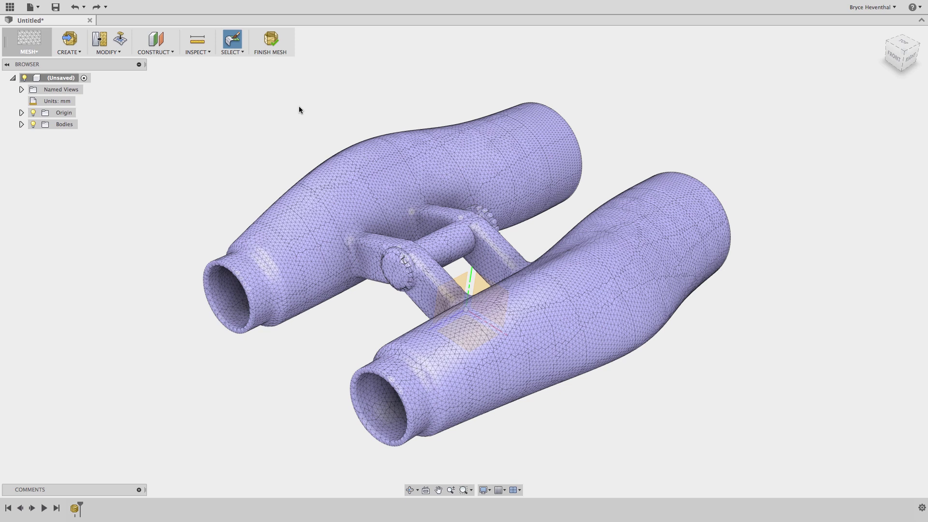
Step: Finish the mesh feature and create a mesh section through both binocular barrels at an X distance of -73.93 mm
{"action": "left_click", "coordinate": [271, 39]}
{"action": "left_click", "coordinate": [84, 53]}
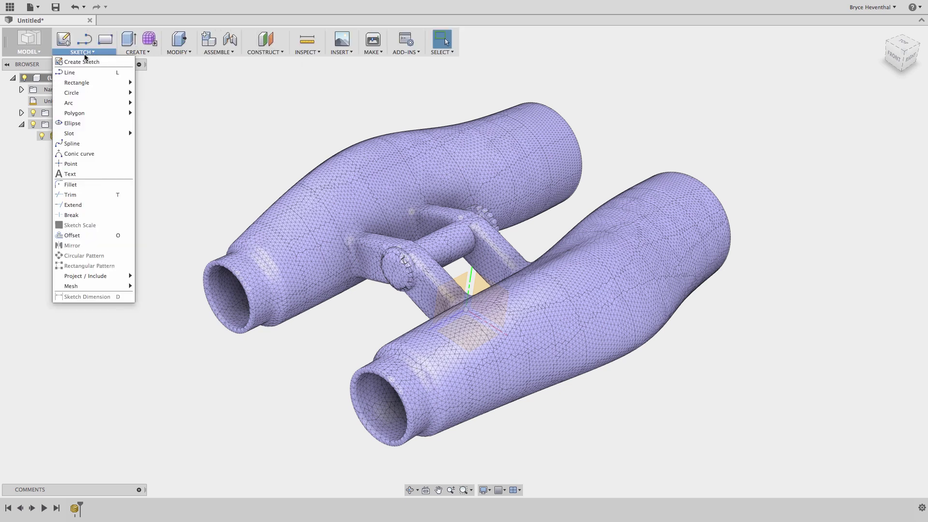
{"action": "mouse_move", "coordinate": [85, 287]}
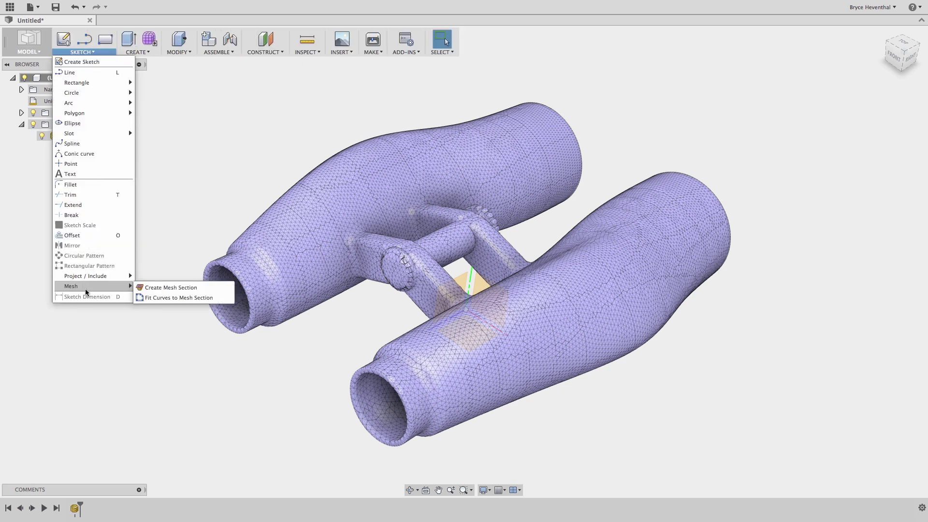
{"action": "left_click", "coordinate": [143, 290]}
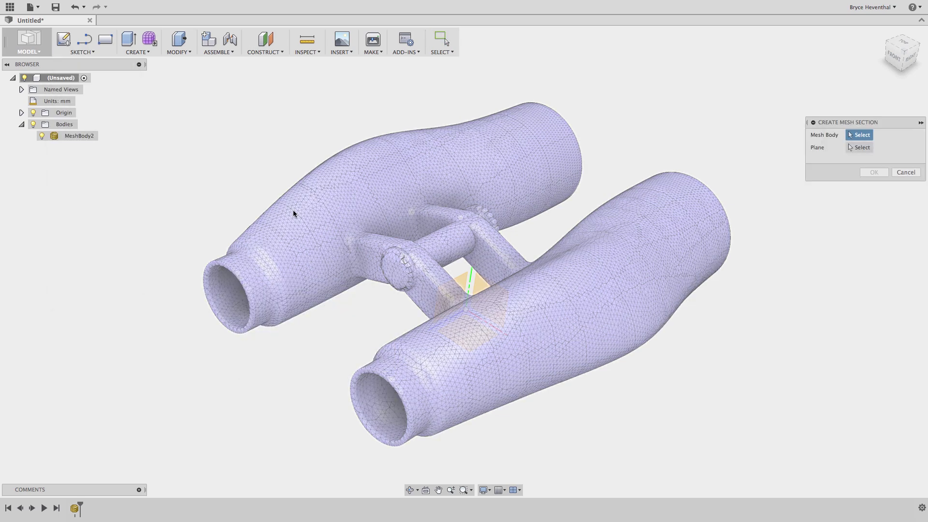
{"action": "left_click", "coordinate": [293, 210]}
{"action": "left_click_drag", "start_coordinate": [306, 222], "coordinate": [441, 188]}
{"action": "right_click", "coordinate": [606, 115]}
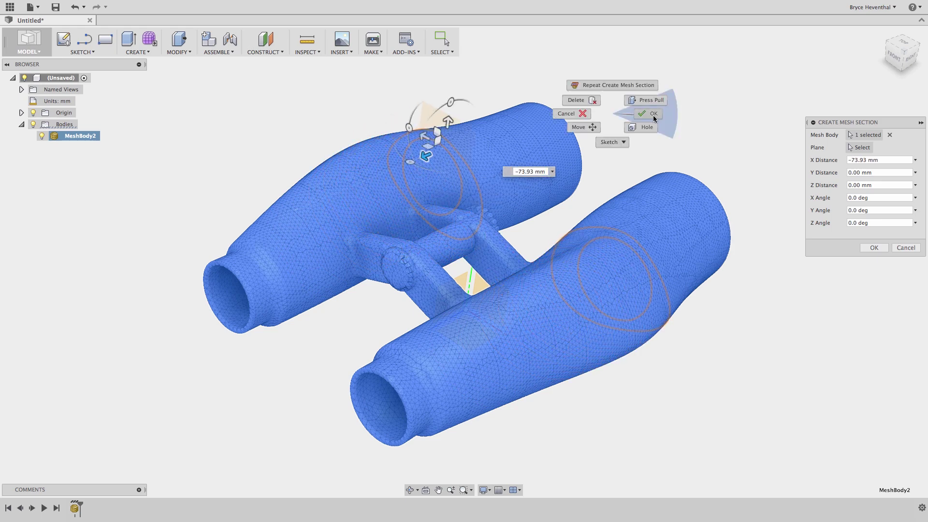
{"action": "left_click", "coordinate": [653, 115]}
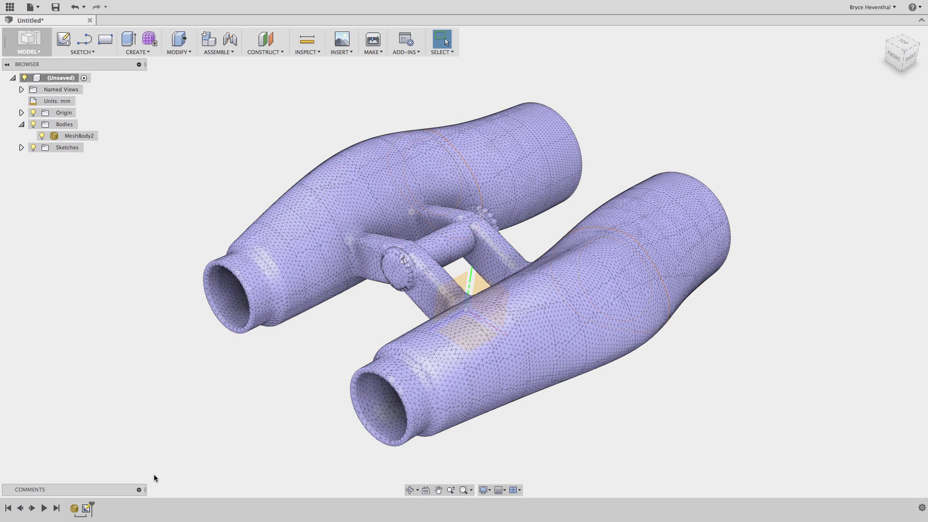
Step: Open the mesh section sketch for editing and hide the bodies so only the section curves show
{"action": "right_click", "coordinate": [90, 507]}
{"action": "left_click", "coordinate": [109, 443]}
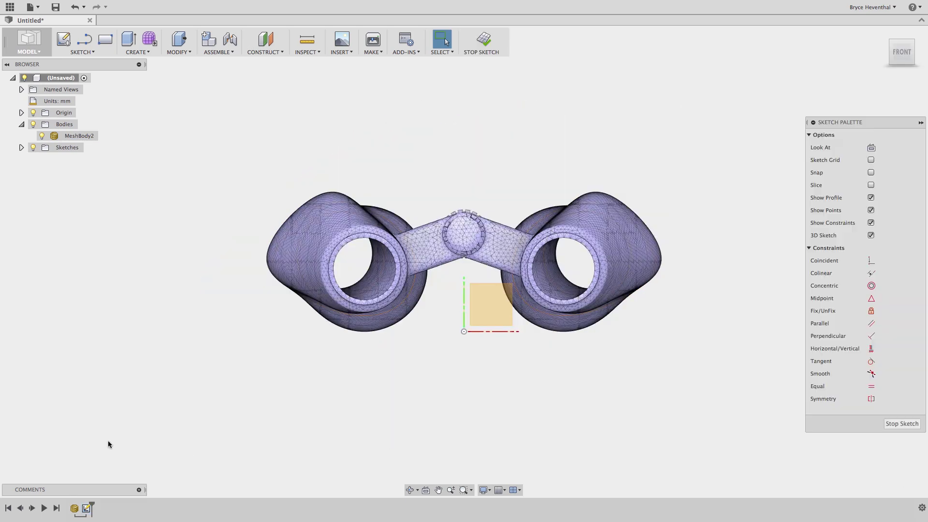
{"action": "left_click", "coordinate": [33, 124]}
Step: Fit a closed spline to the outer mesh section curve of the right barrel, using a 0.01 mm spline fit tolerance
{"action": "left_click", "coordinate": [82, 52]}
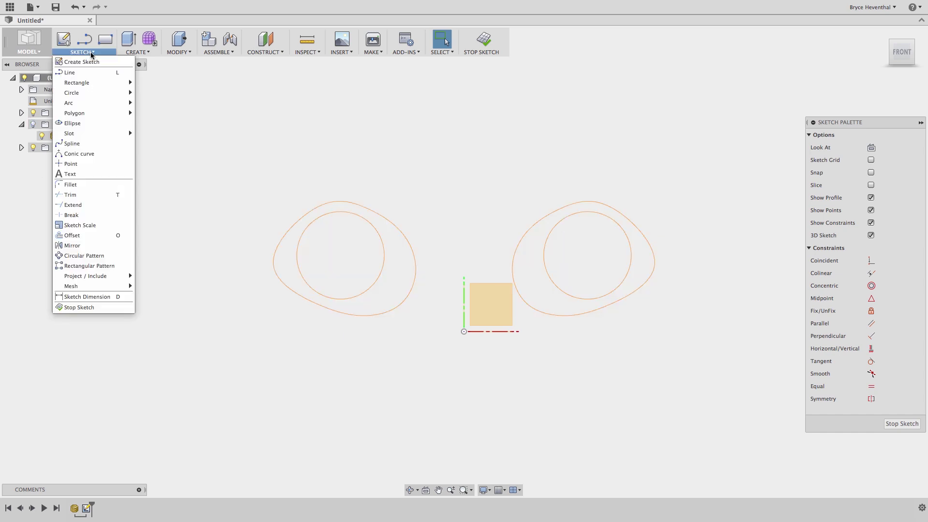
{"action": "mouse_move", "coordinate": [78, 286]}
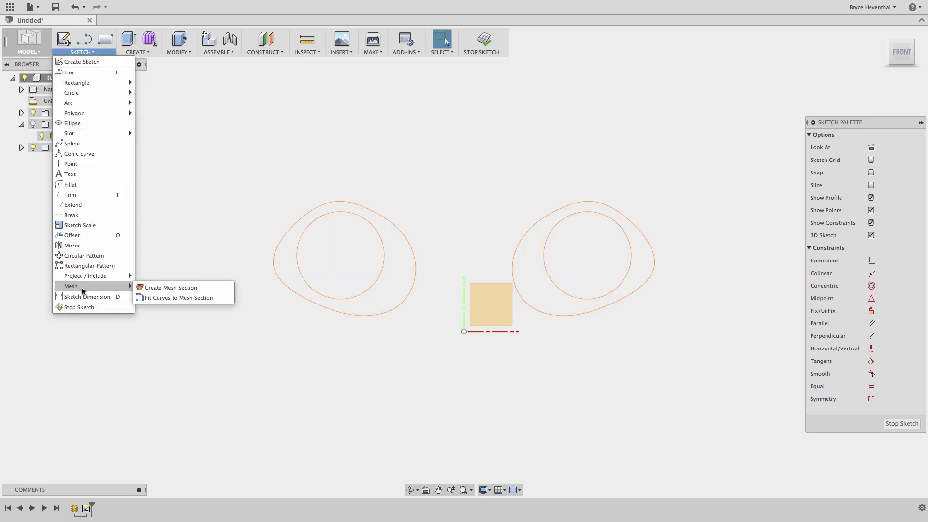
{"action": "left_click", "coordinate": [152, 298]}
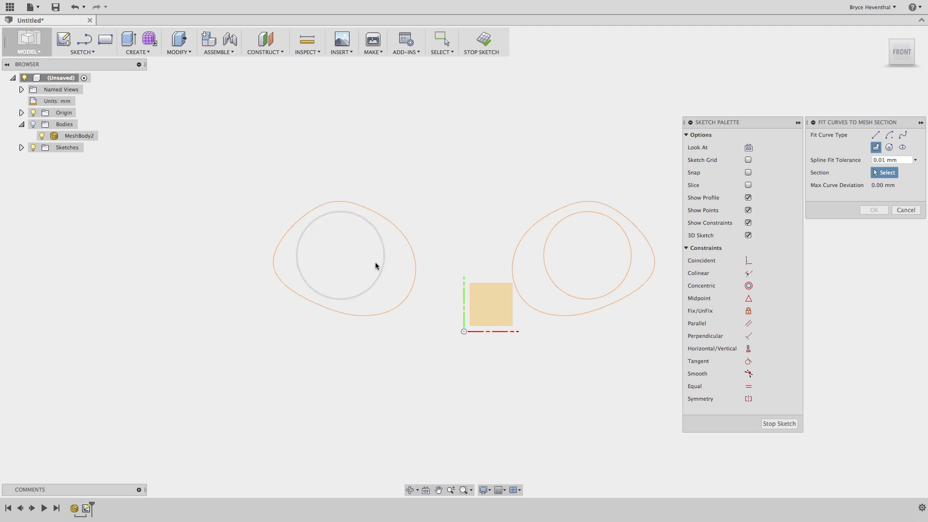
{"action": "left_click", "coordinate": [539, 224]}
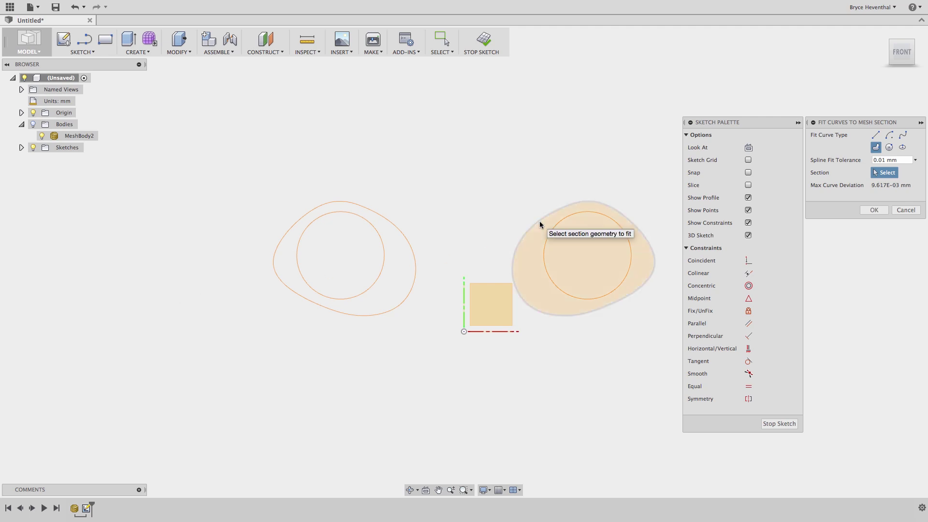
{"action": "right_click", "coordinate": [540, 186]}
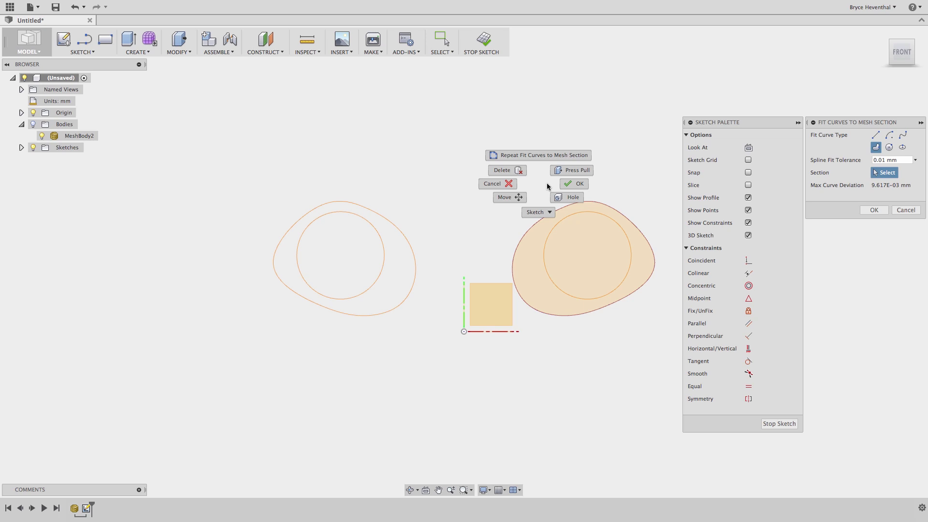
{"action": "left_click", "coordinate": [575, 186]}
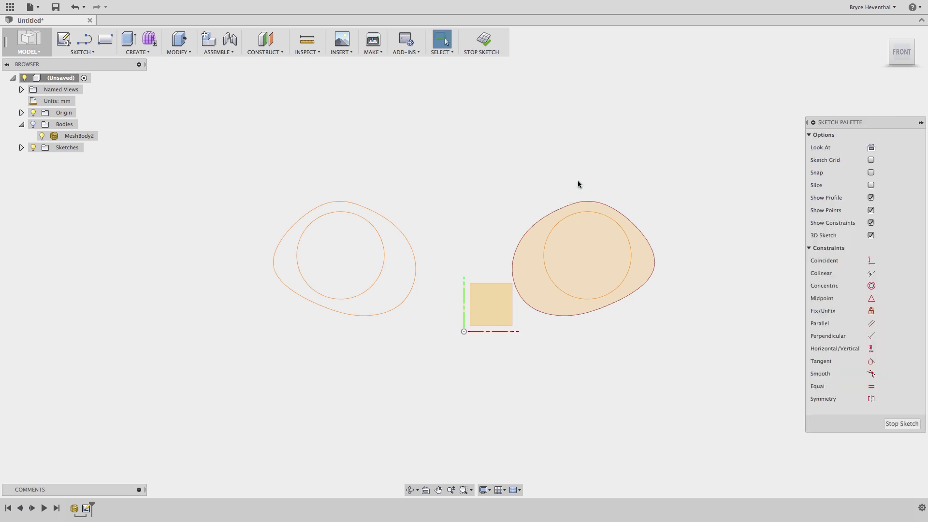
Step: Loft a new body through the fitted outer section profiles along the right barrel, starting from the small end
{"action": "middle_click_drag", "start_coordinate": [579, 178], "coordinate": [552, 213], "text": "shift"}
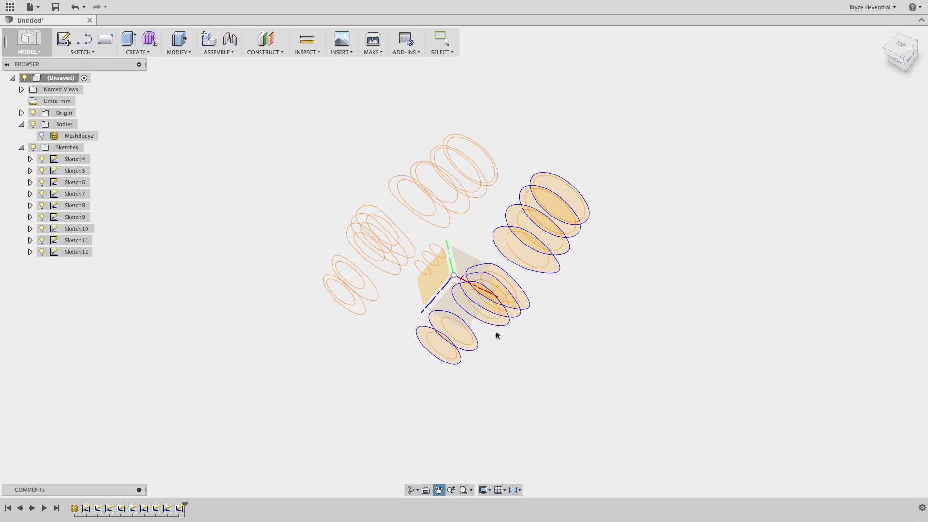
{"action": "type", "text": "sloft"}
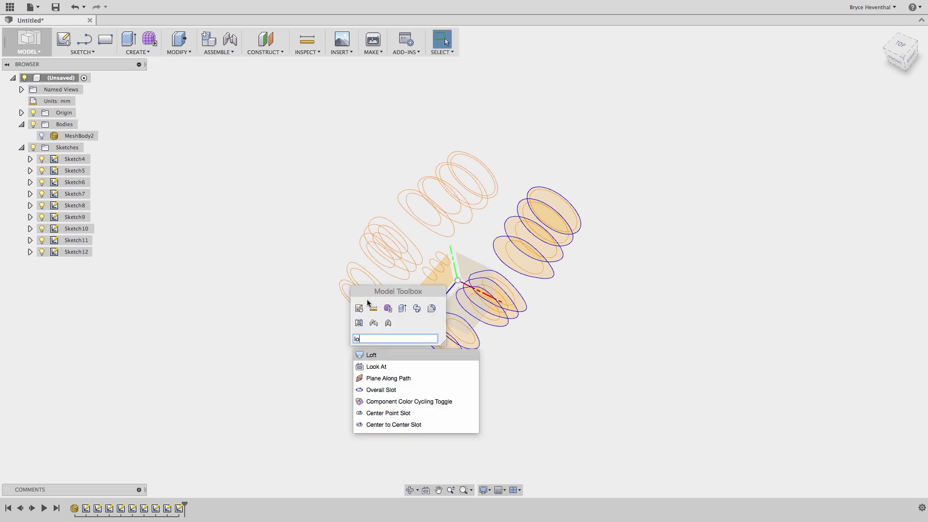
{"action": "key", "text": "Return"}
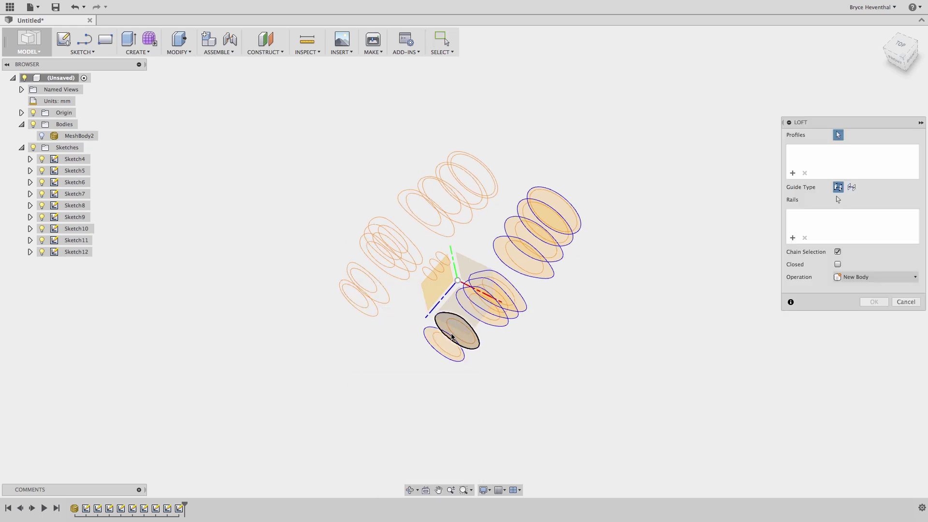
{"action": "scroll", "coordinate": [464, 358], "scroll_direction": "up", "scroll_amount": 2}
{"action": "left_click", "coordinate": [459, 365]}
{"action": "left_click", "coordinate": [483, 336]}
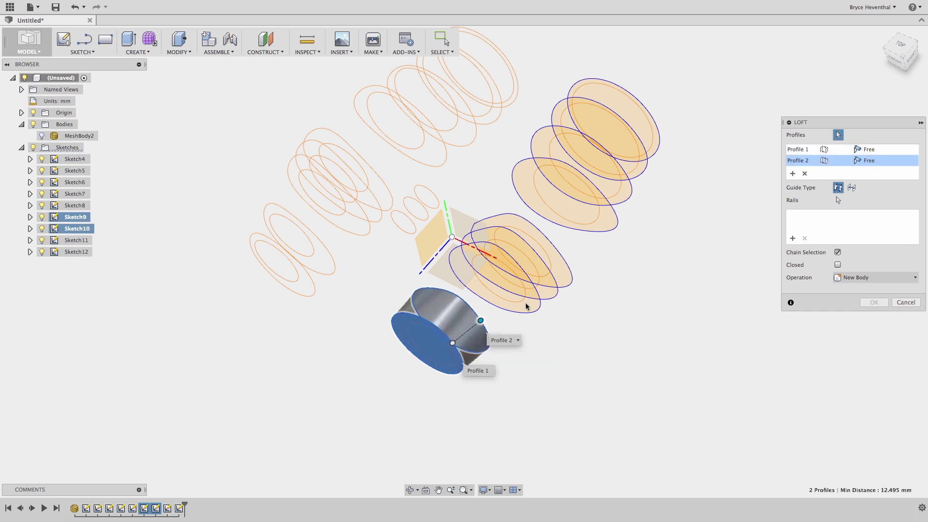
{"action": "left_click", "coordinate": [873, 302]}
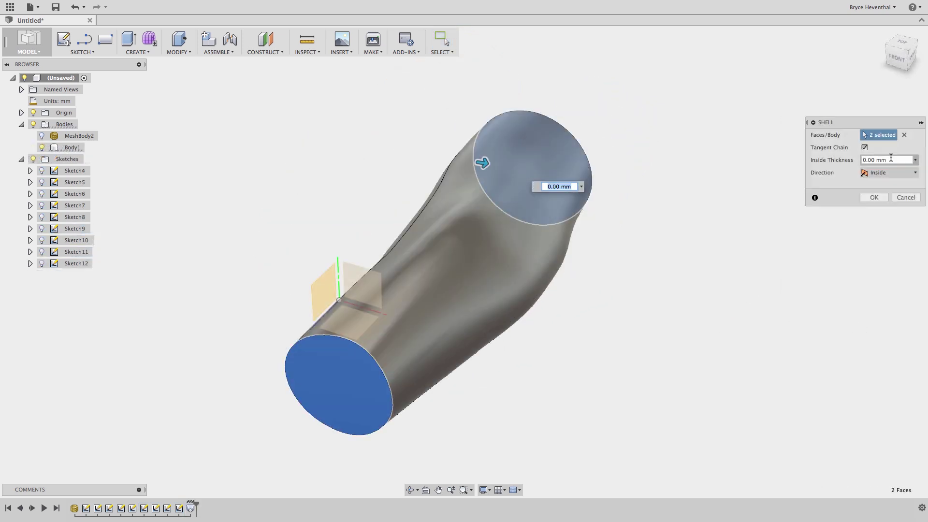
Step: Shell the lofted barrel with both end faces open and an inside thickness of 1 mm
{"action": "type", "text": "1"}
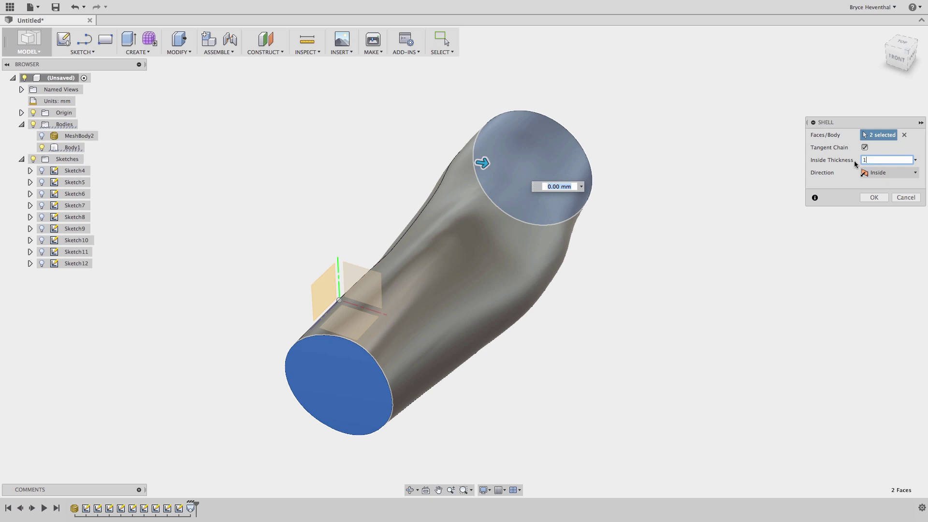
{"action": "key", "text": "Return"}
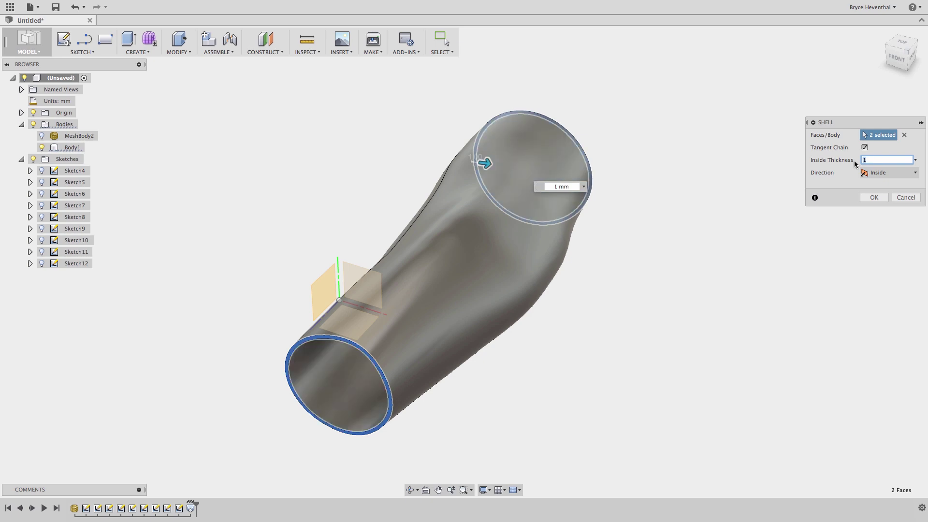
{"action": "left_click", "coordinate": [870, 198]}
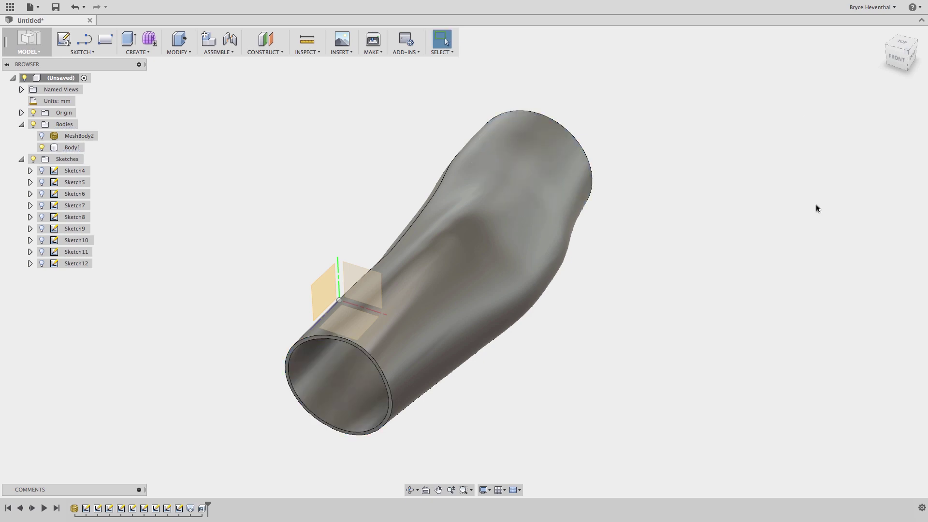